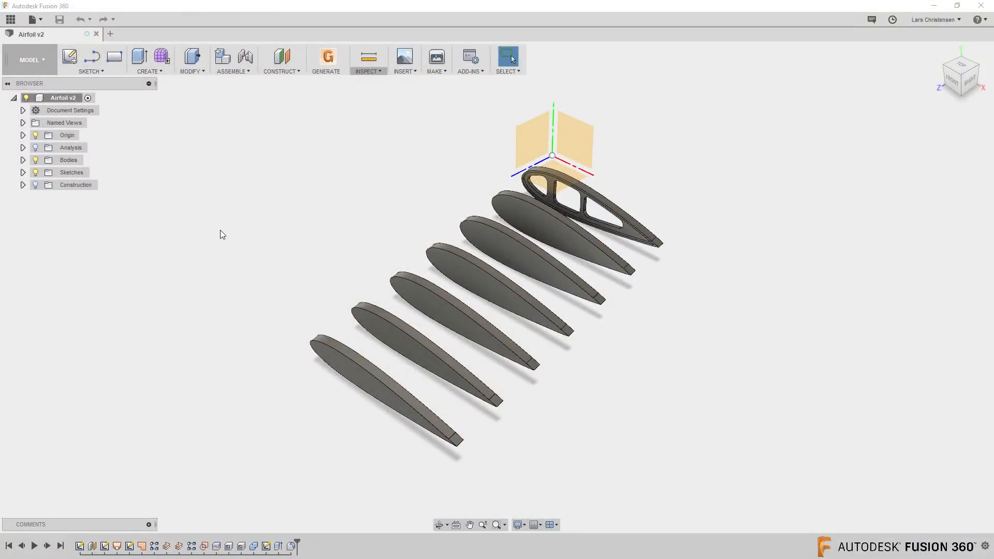
left_click(219, 230)
middle_click_drag(243, 308, 241, 314, "shift")
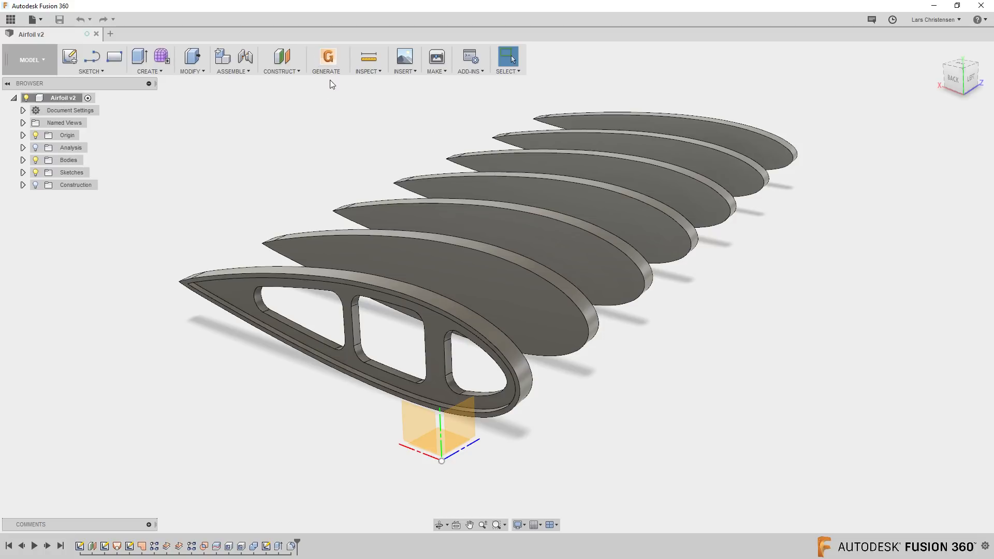
middle_click_drag(298, 130, 296, 144, "shift")
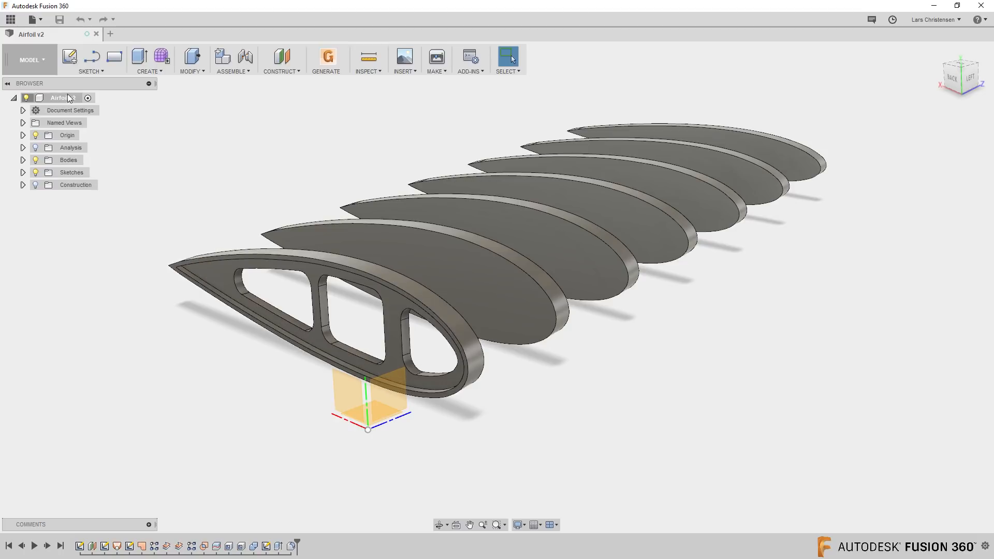
left_click(28, 60)
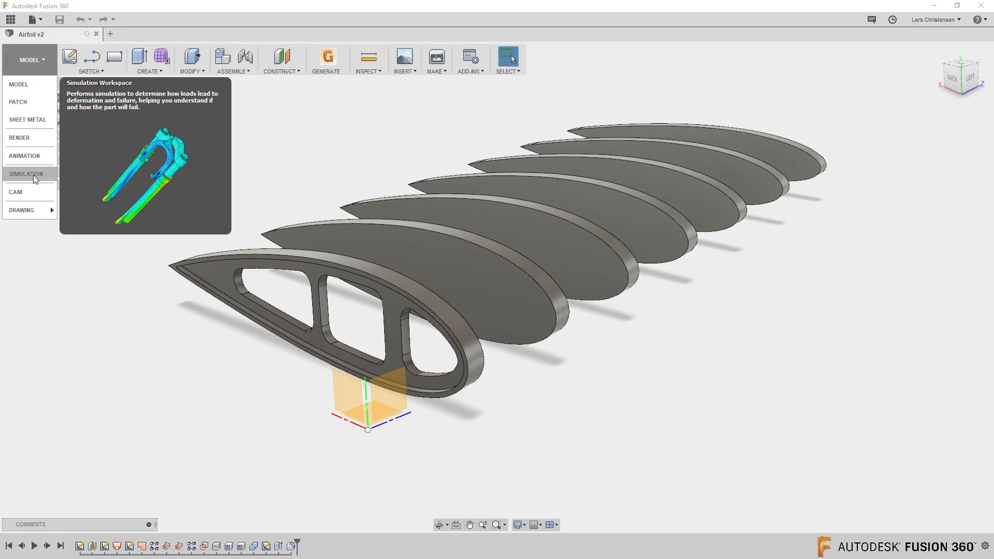
left_click(84, 294)
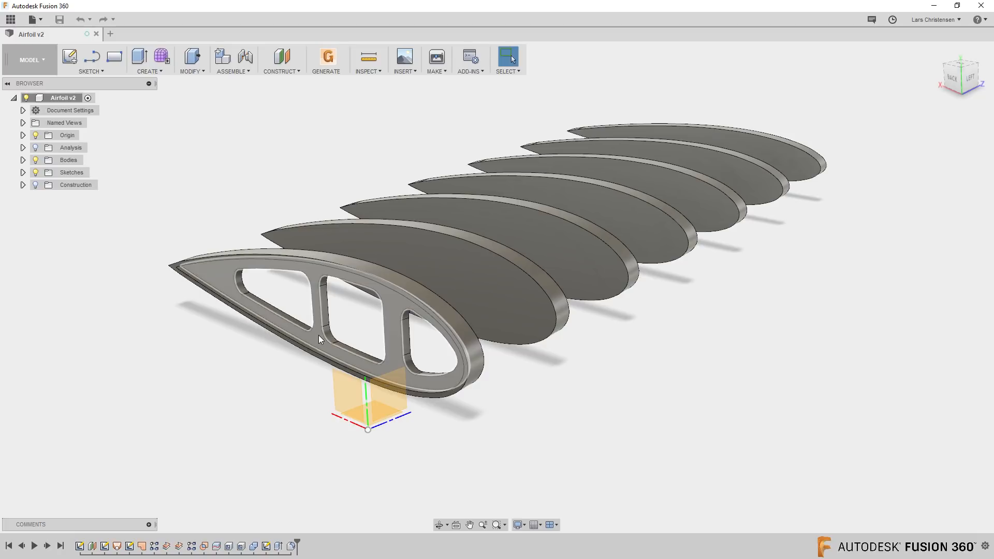
middle_click_drag(320, 323, 303, 306, "shift")
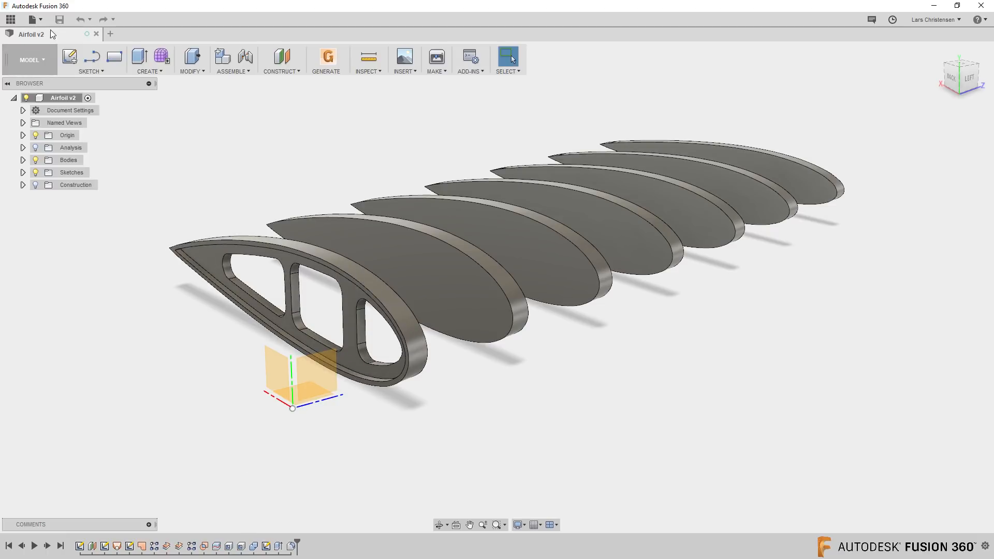
Step: Save a copy of the airfoil design as "Airfoil Simulation" in the LiveStream project and check it among the project files
left_click(36, 20)
left_click(205, 131)
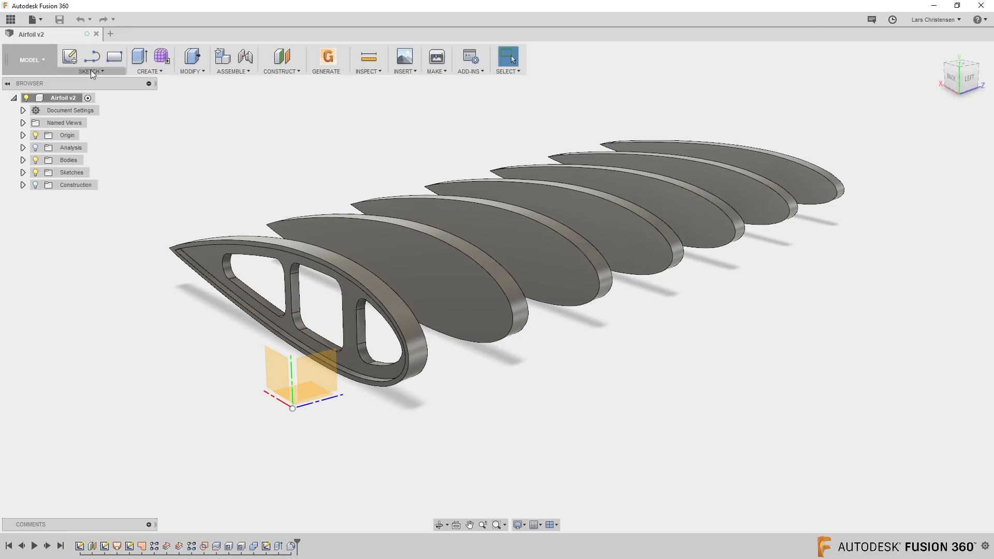
left_click(36, 20)
left_click(51, 104)
left_click(369, 111)
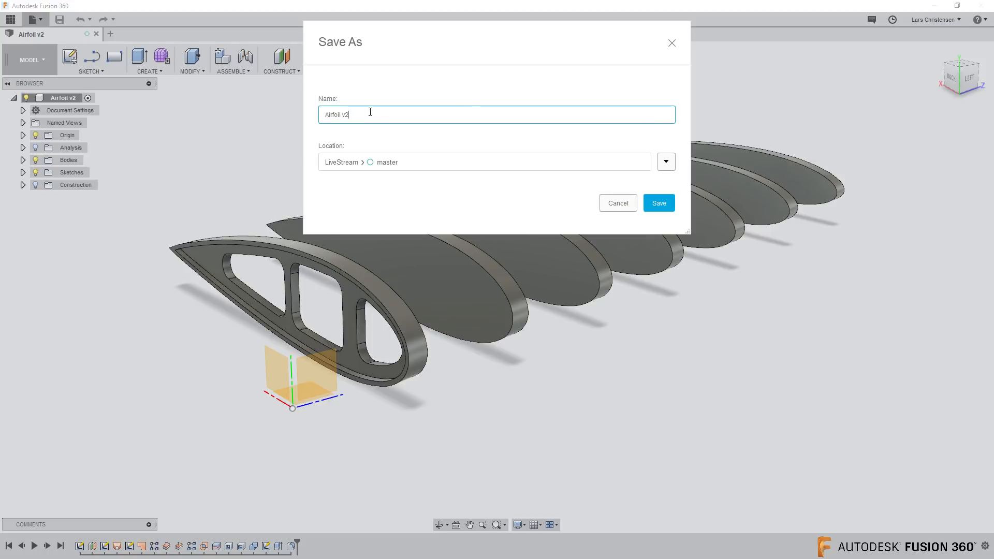
left_click_drag(343, 115, 391, 118)
type("Simulation")
left_click(659, 204)
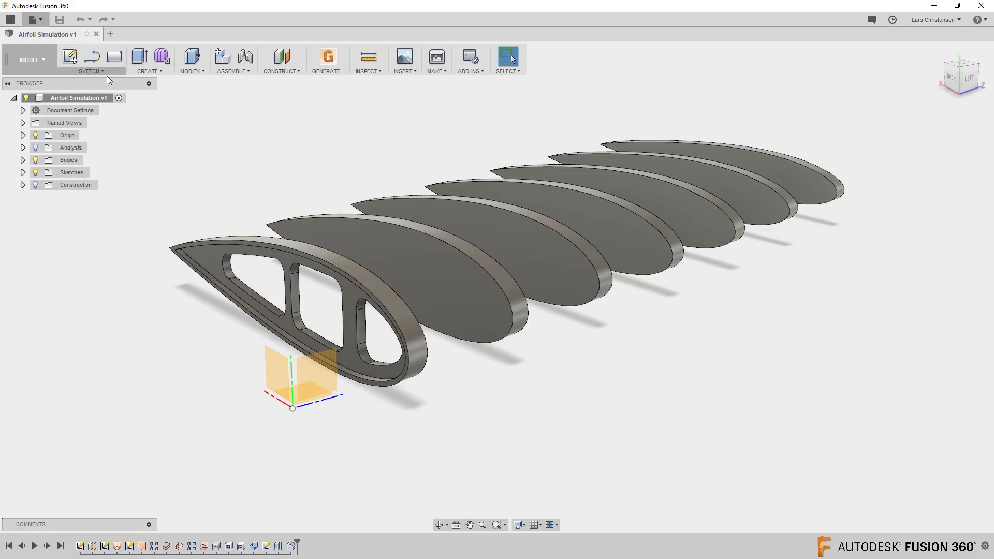
left_click(11, 19)
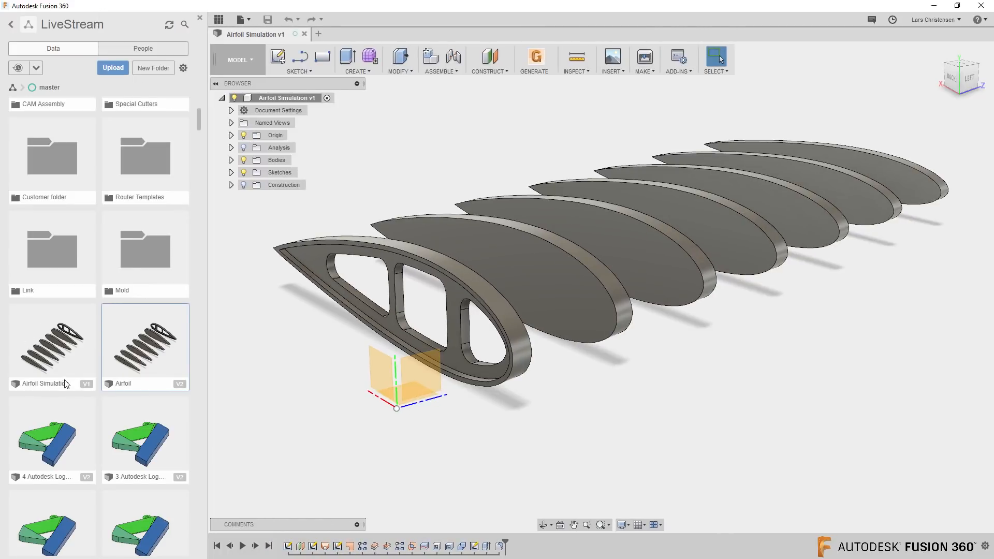
left_click(219, 19)
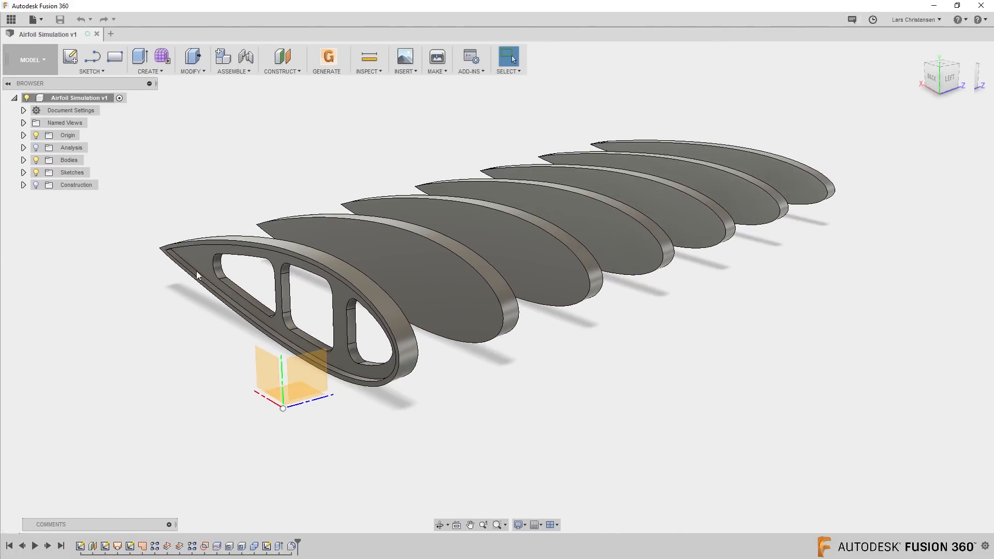
Step: Try to delete all bodies except the cut-out rib Body38, and undo the deletion
left_click(23, 161)
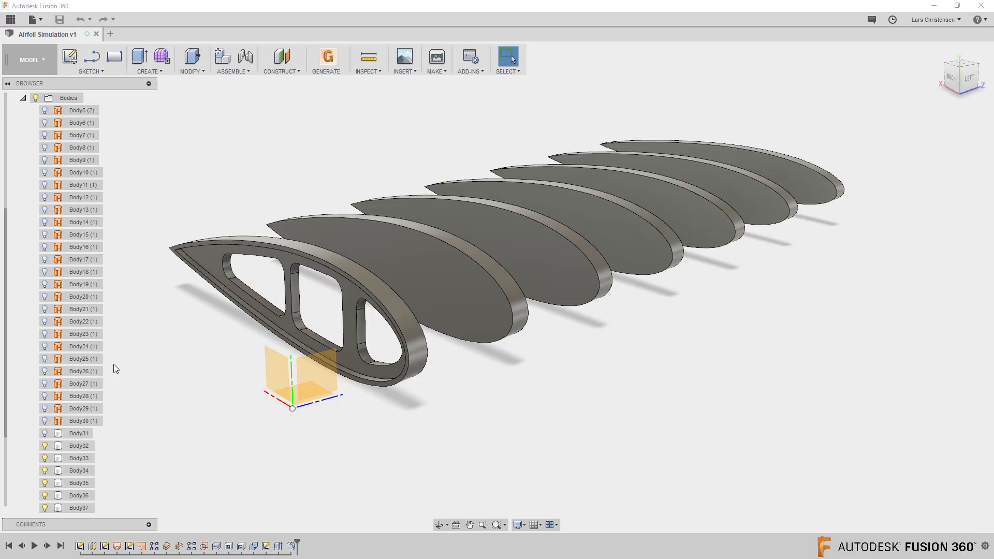
scroll(85, 381, "down", 1)
left_click(78, 484)
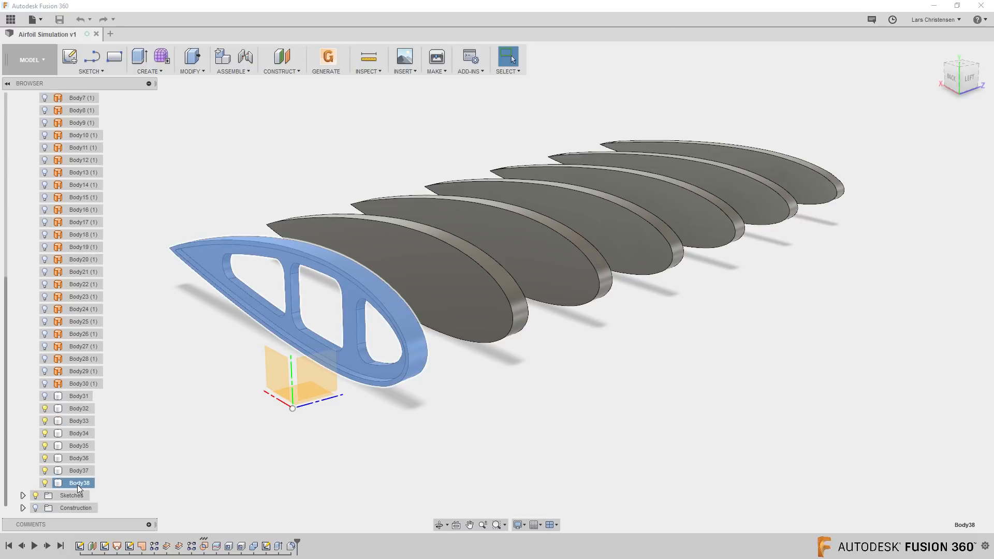
left_click(78, 471)
left_click(578, 225)
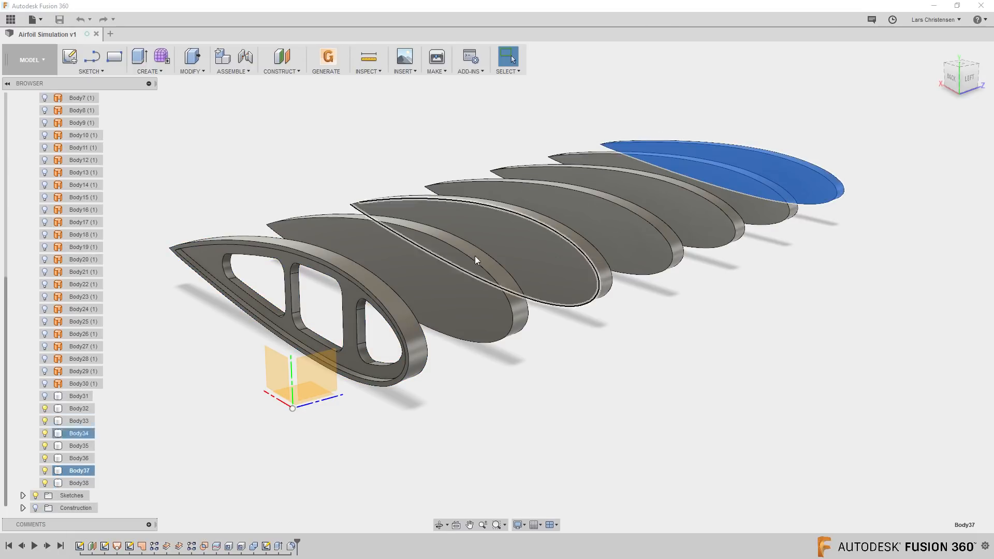
scroll(74, 422, "up", 4)
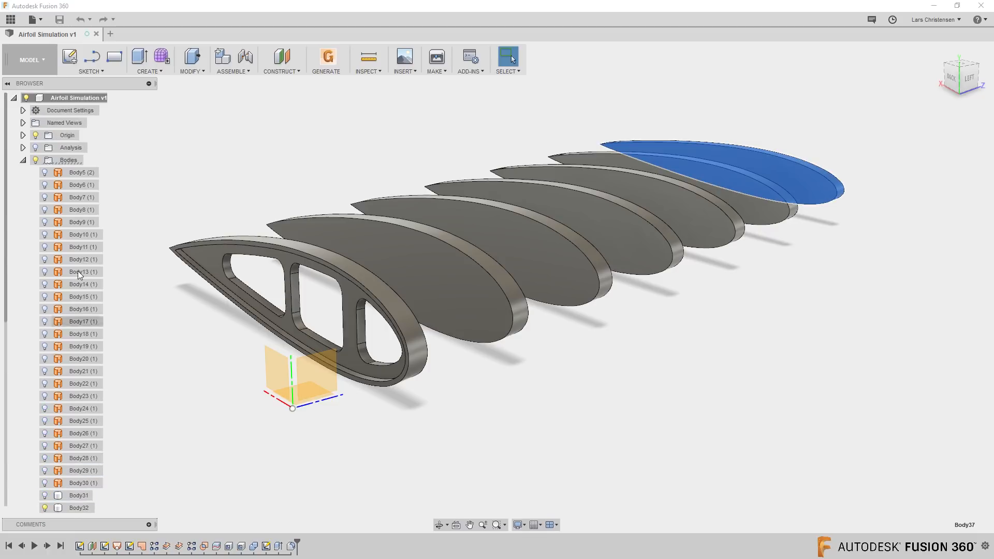
left_click(53, 172, "shift")
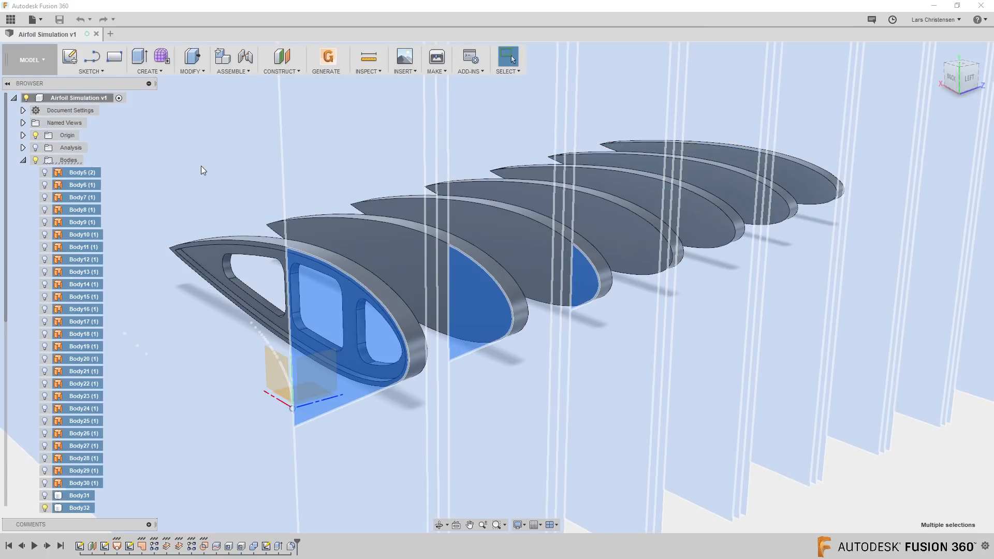
key("Delete")
left_click(462, 303)
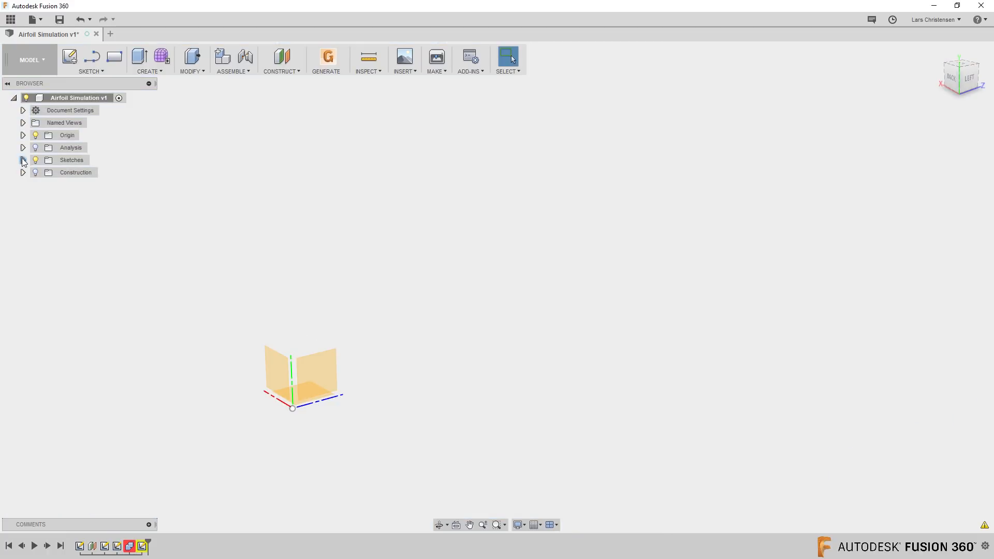
key("ctrl+z")
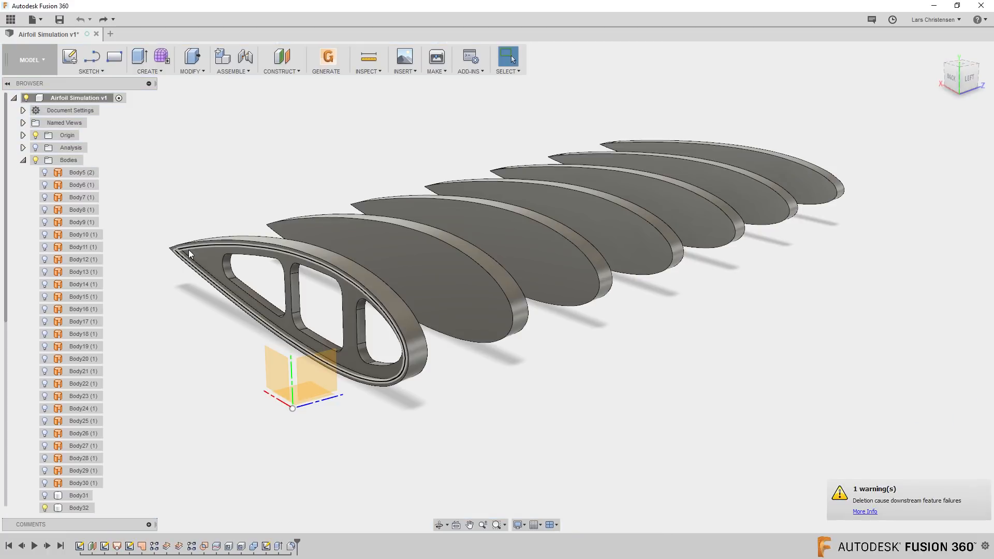
Step: Use Remove on all surface and solid bodies from Body5 through Body37, keeping only the cut-out rib Body38
scroll(157, 335, "up", 5)
scroll(103, 466, "down", 3)
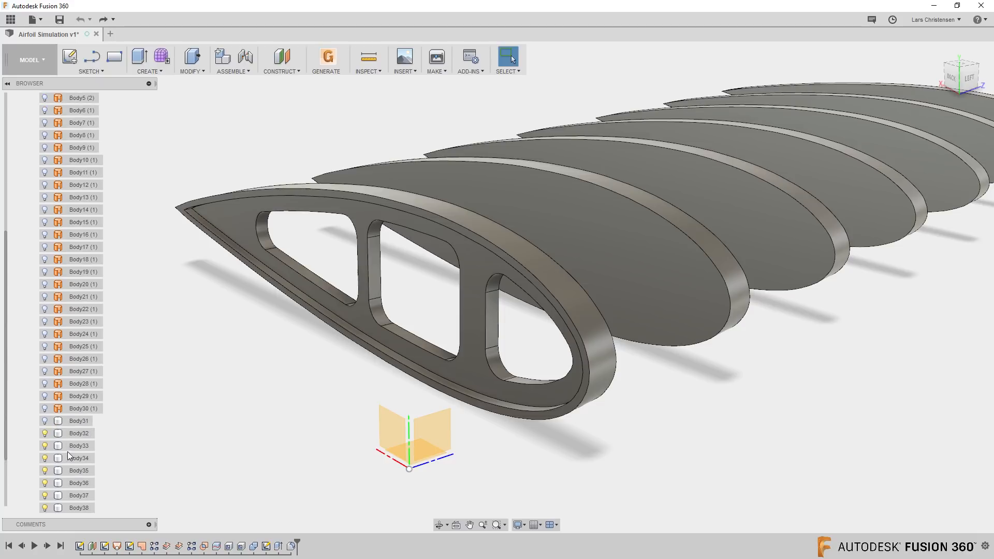
left_click(75, 472)
left_click(81, 398, "shift")
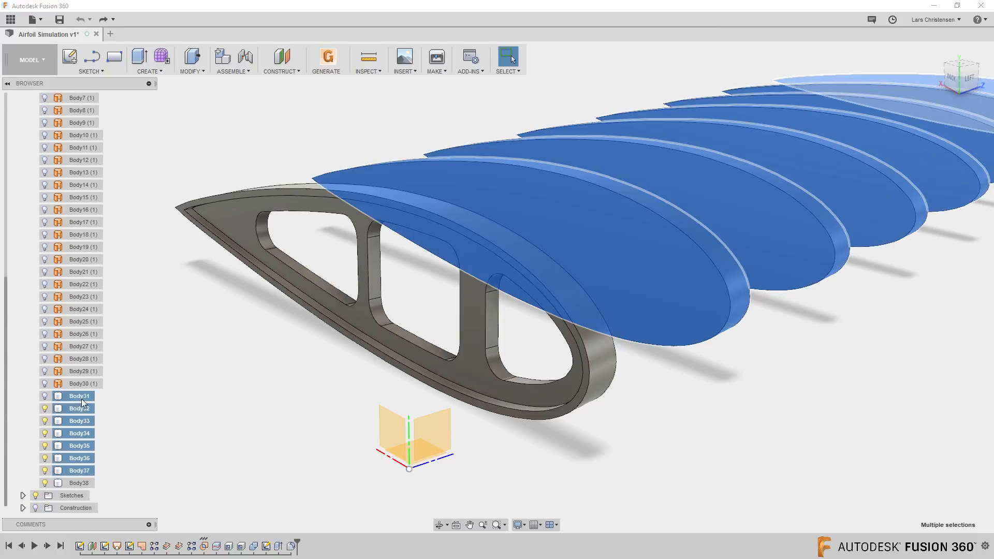
scroll(191, 437, "down", 5)
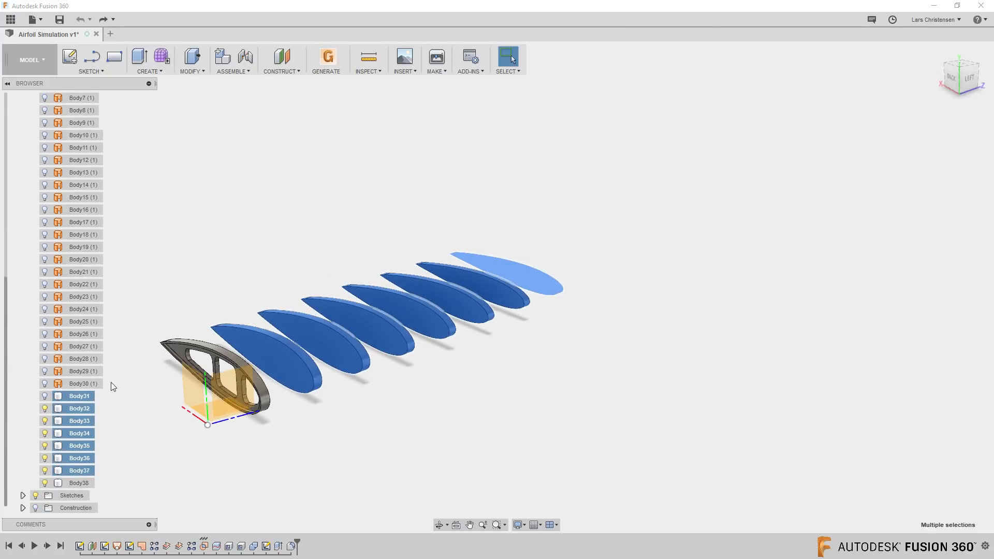
scroll(79, 156, "up", 3)
left_click(74, 161)
scroll(63, 276, "down", 1)
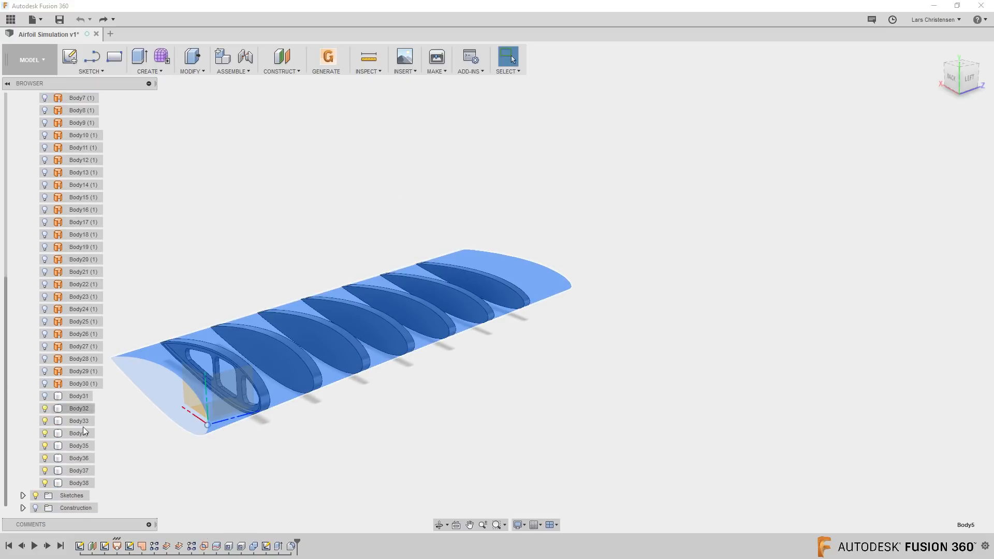
left_click(81, 470, "shift")
right_click(74, 370)
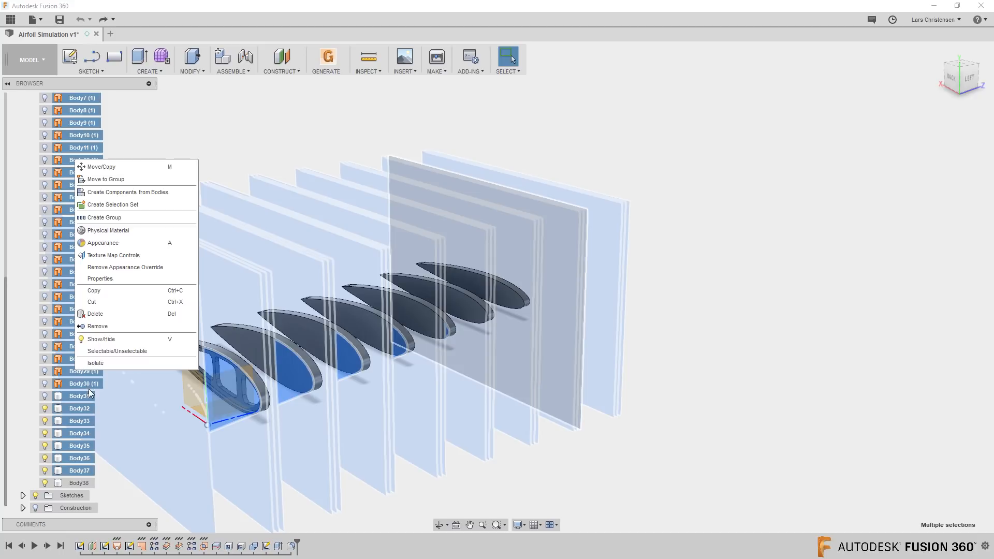
left_click(97, 335)
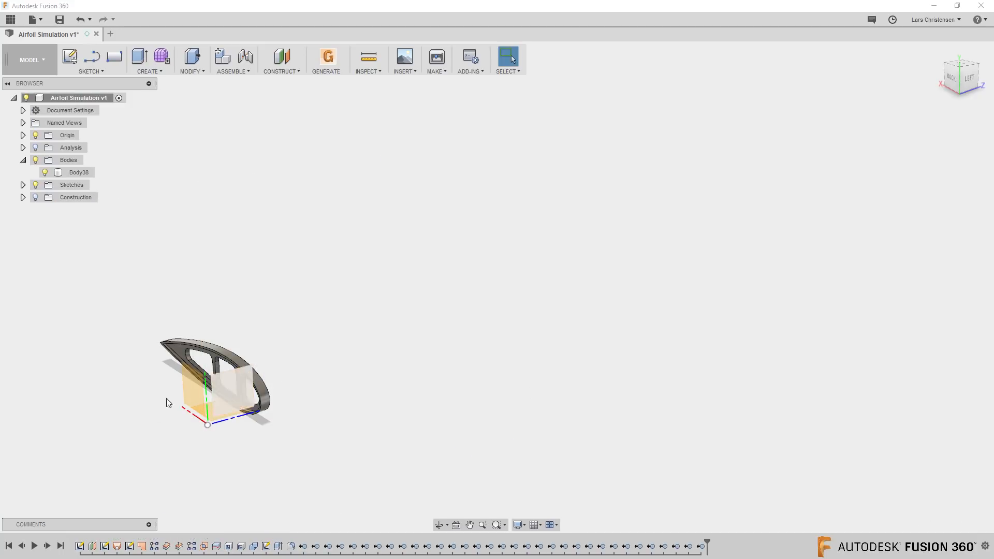
middle_click_drag(208, 426, 253, 307, "shift")
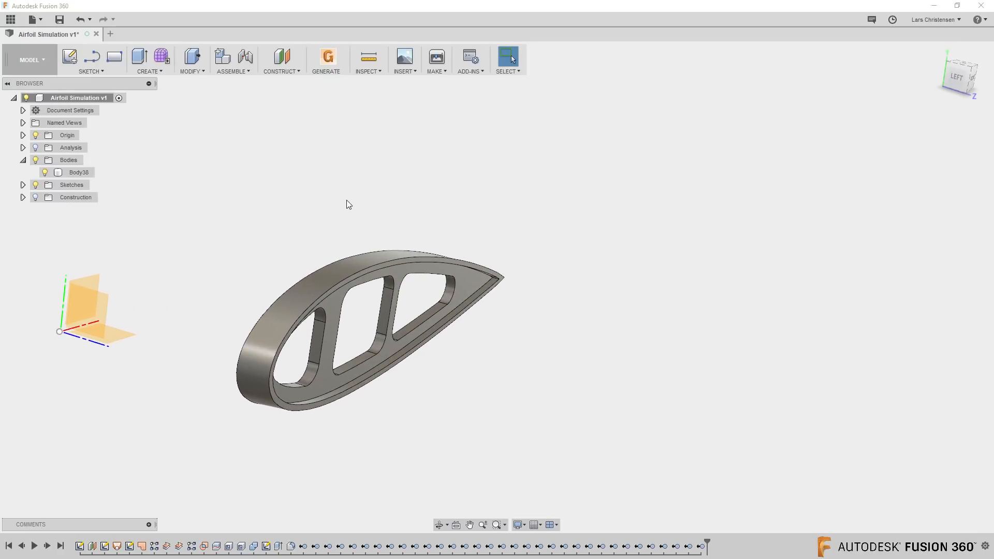
left_click(369, 57)
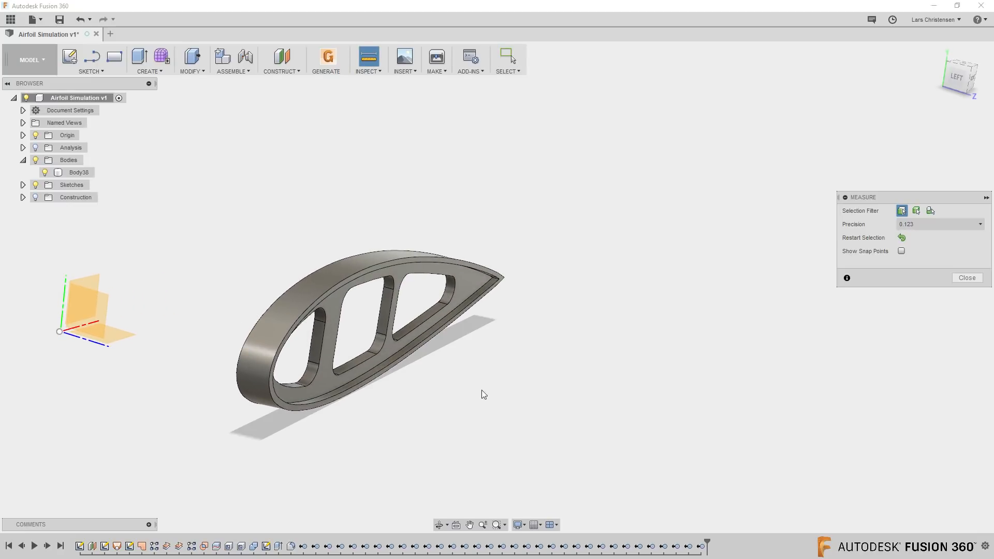
middle_click_drag(472, 411, 561, 315, "shift")
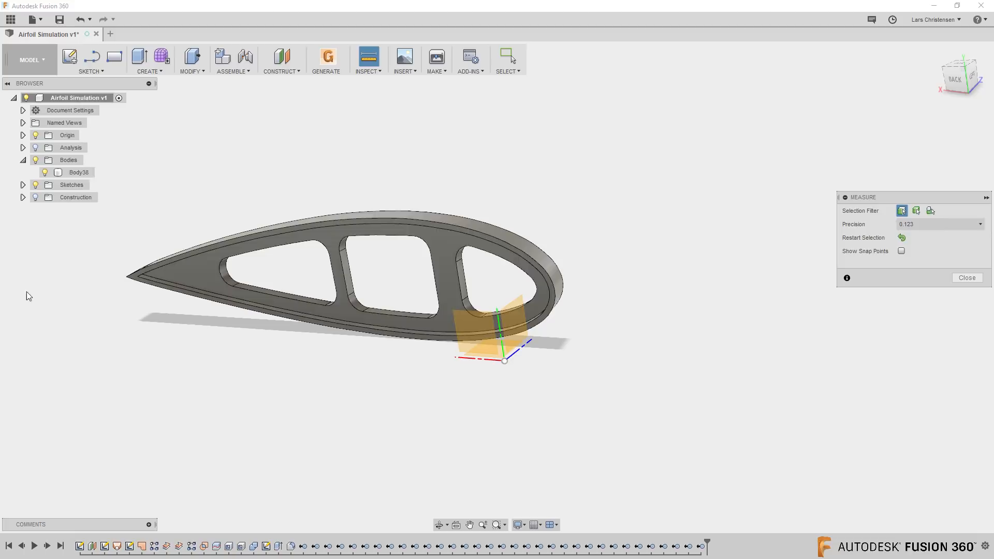
left_click(967, 278)
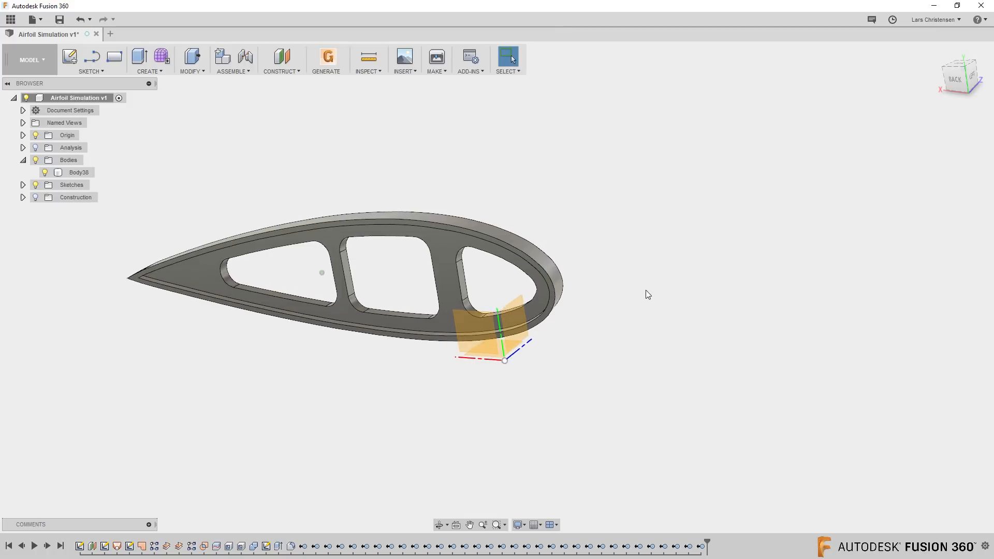
left_click(313, 272)
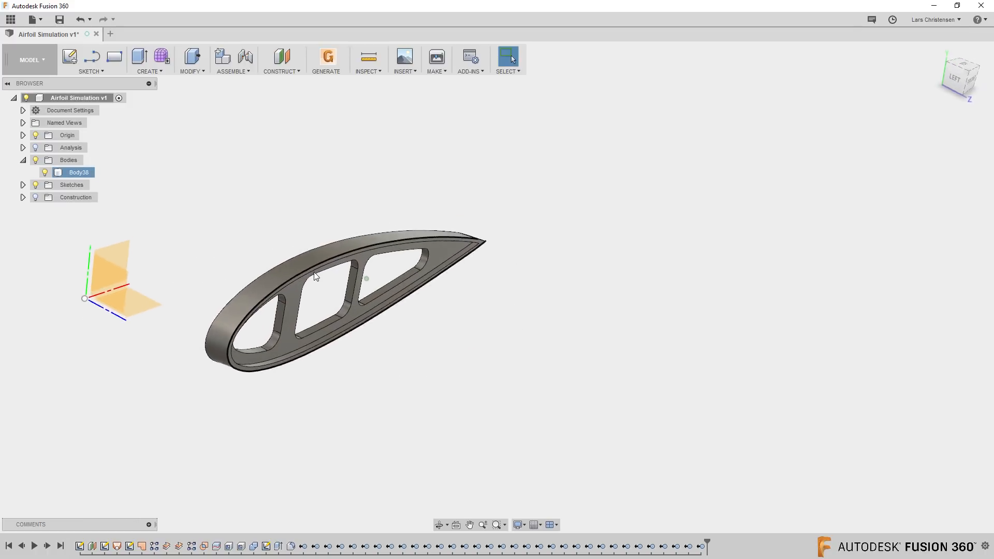
left_click(456, 176)
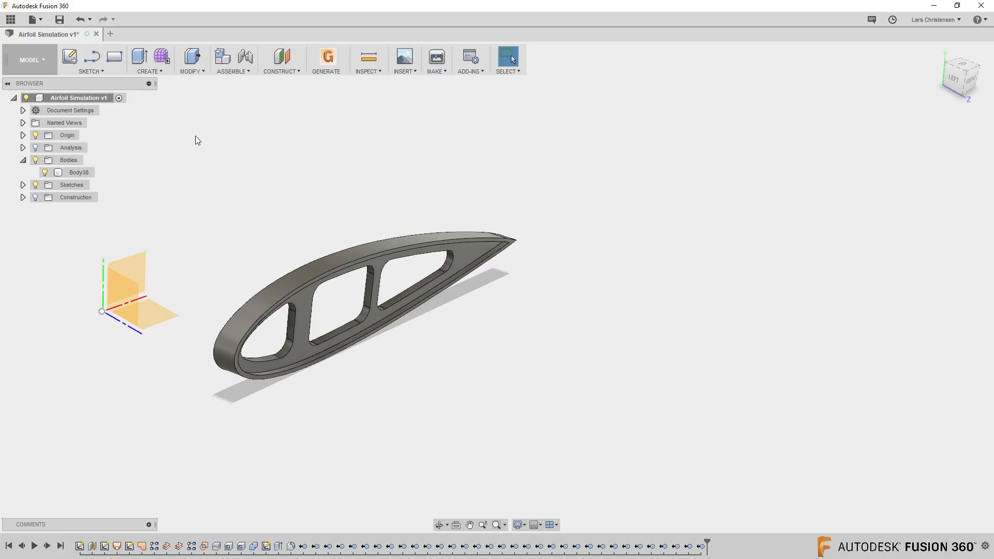
Step: Scale the remaining rib body uniformly by a factor of 10
left_click(192, 71)
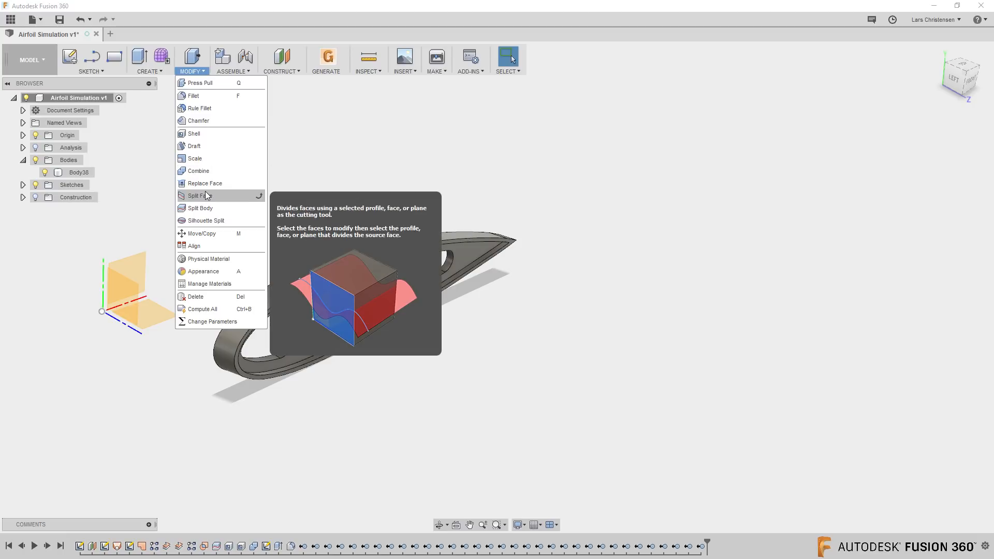
left_click(196, 158)
scroll(394, 192, "down", 3)
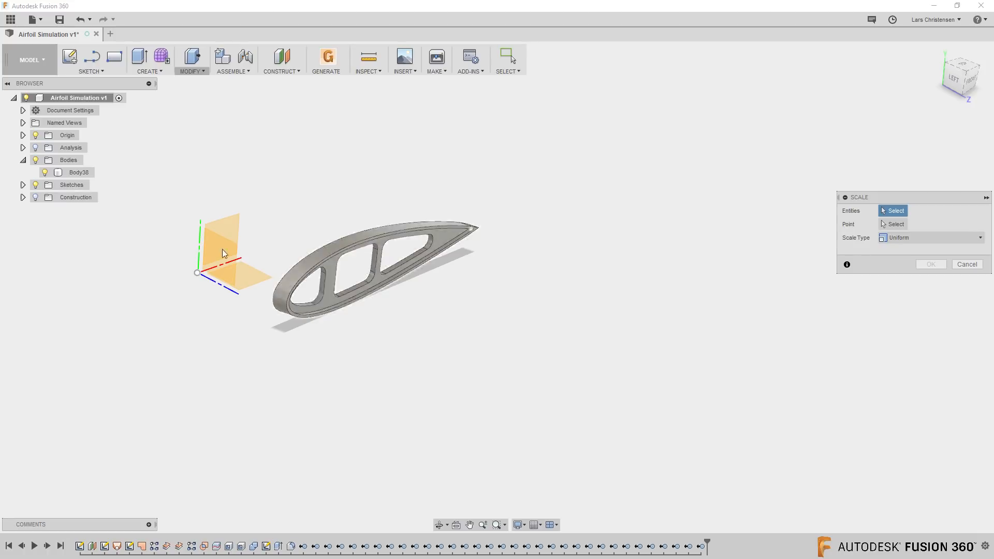
left_click(315, 256)
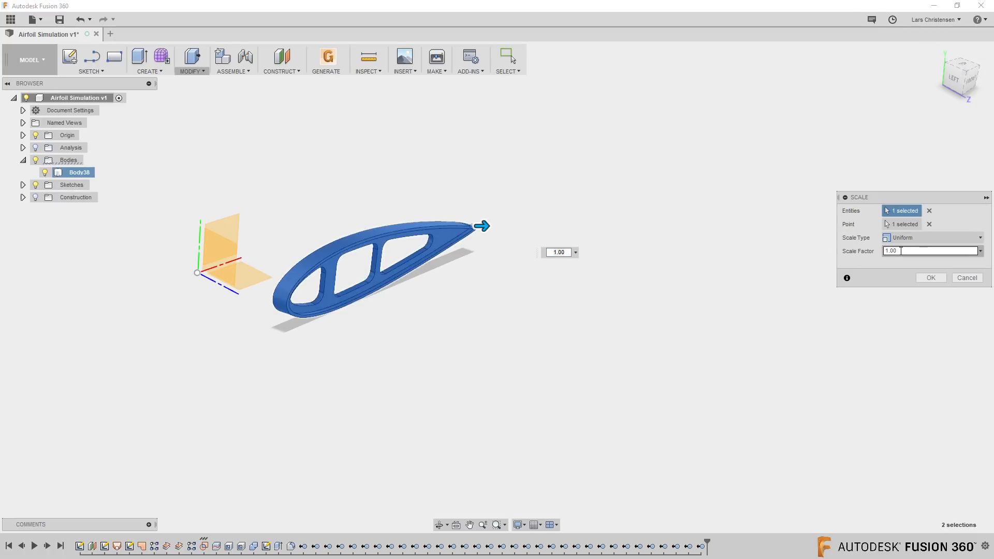
type("10")
key("Return")
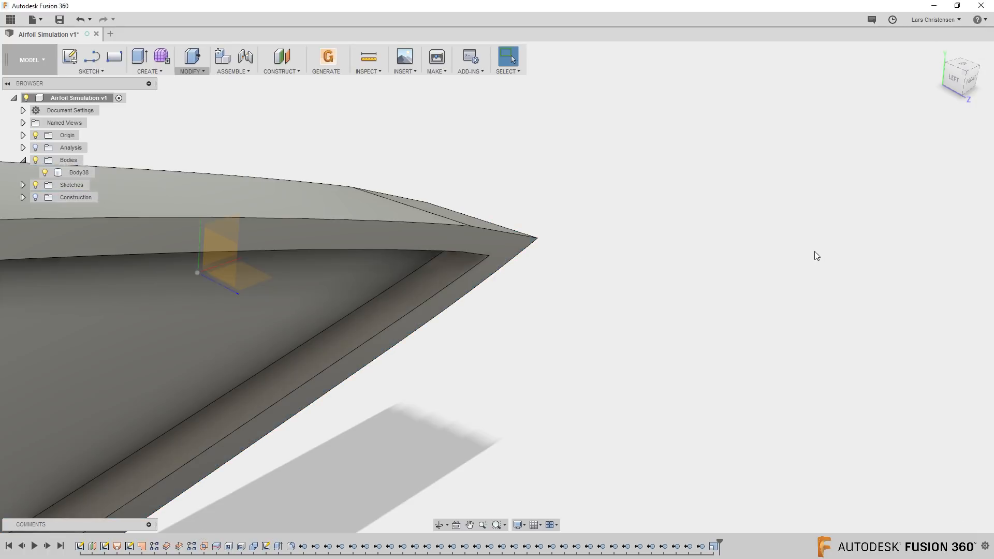
scroll(601, 223, "down", 1)
scroll(616, 234, "down", 5)
scroll(622, 164, "down", 3)
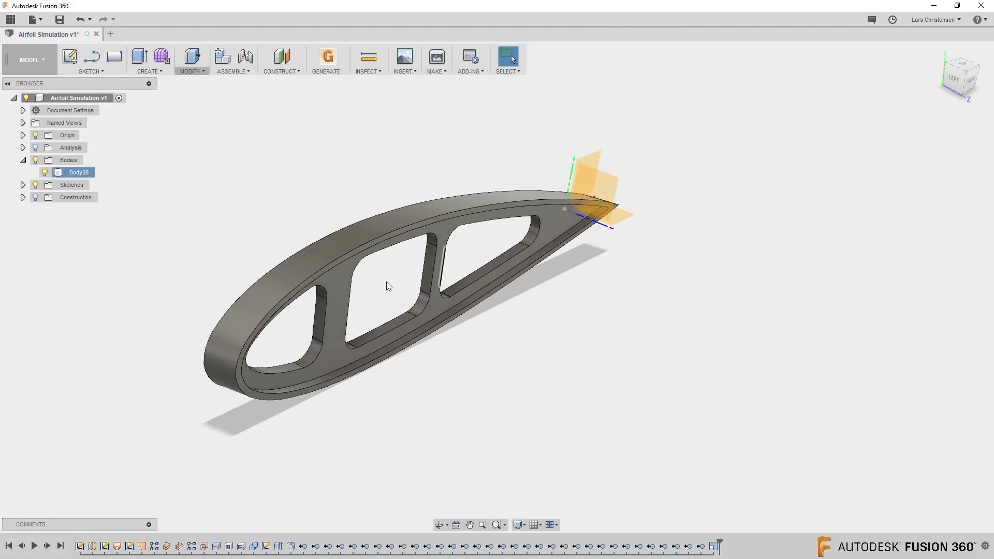
scroll(393, 283, "up", 2)
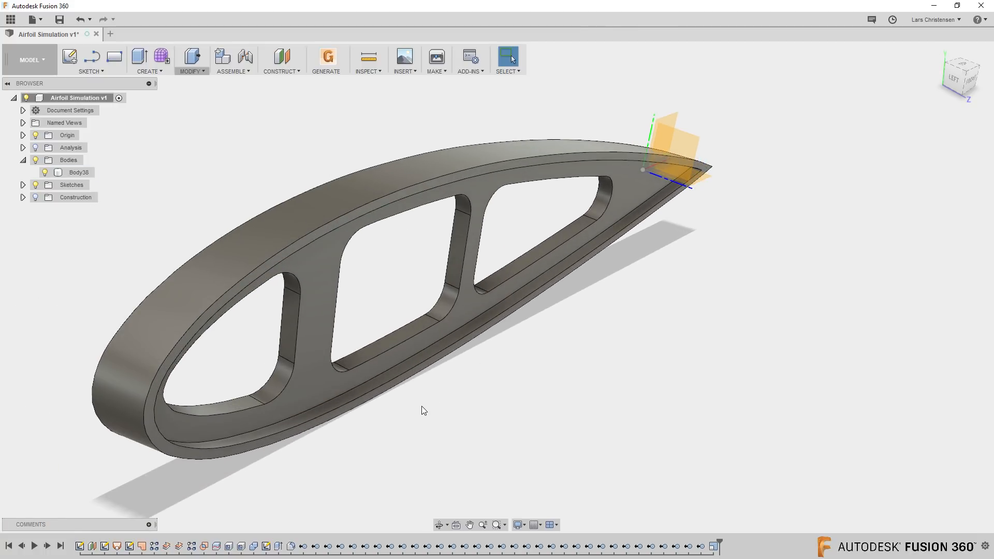
scroll(371, 433, "down", 4)
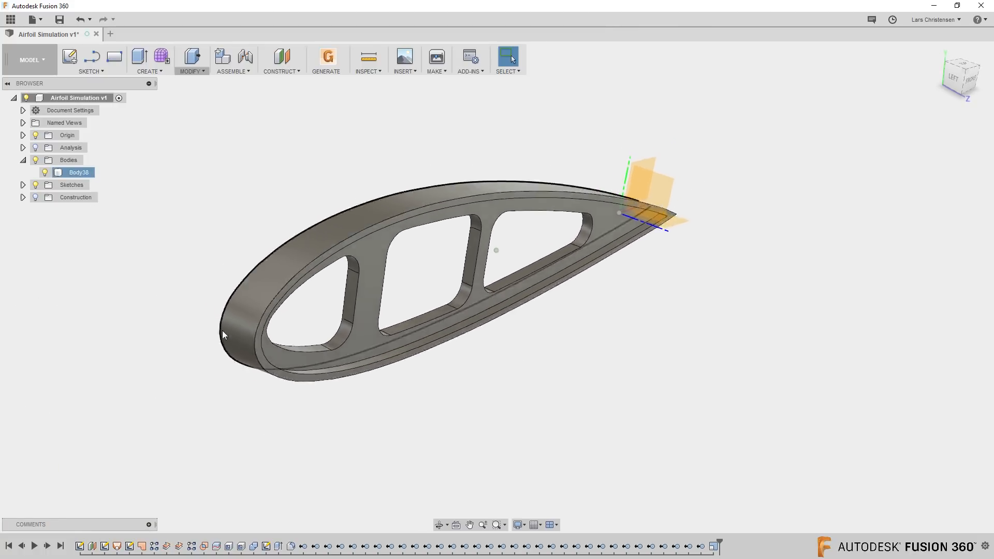
scroll(285, 326, "up", 3)
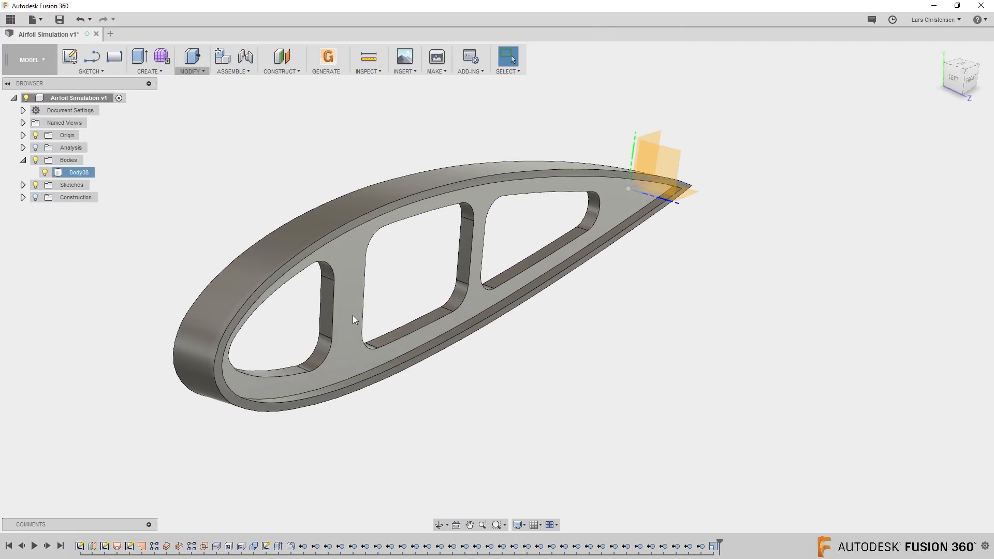
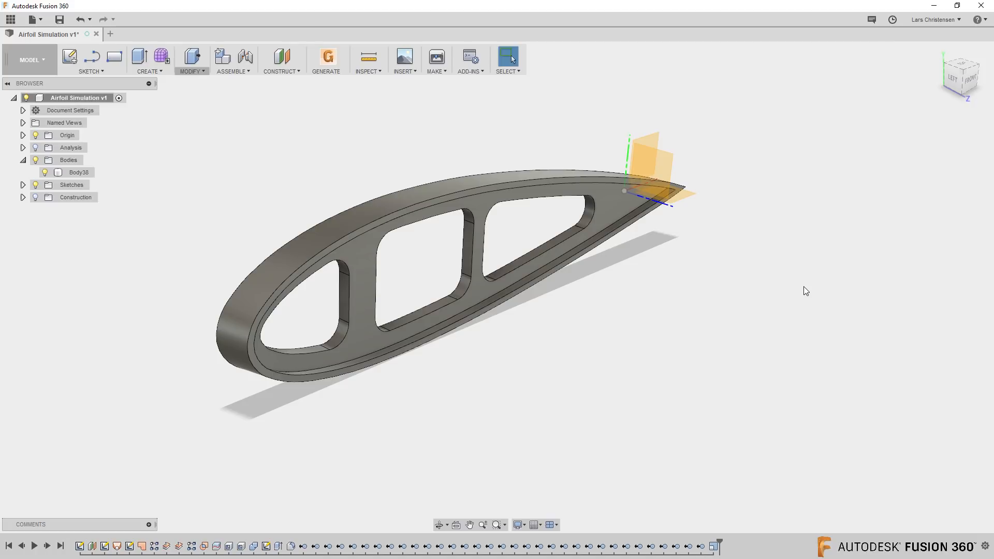
middle_click_drag(804, 288, 292, 157, "shift")
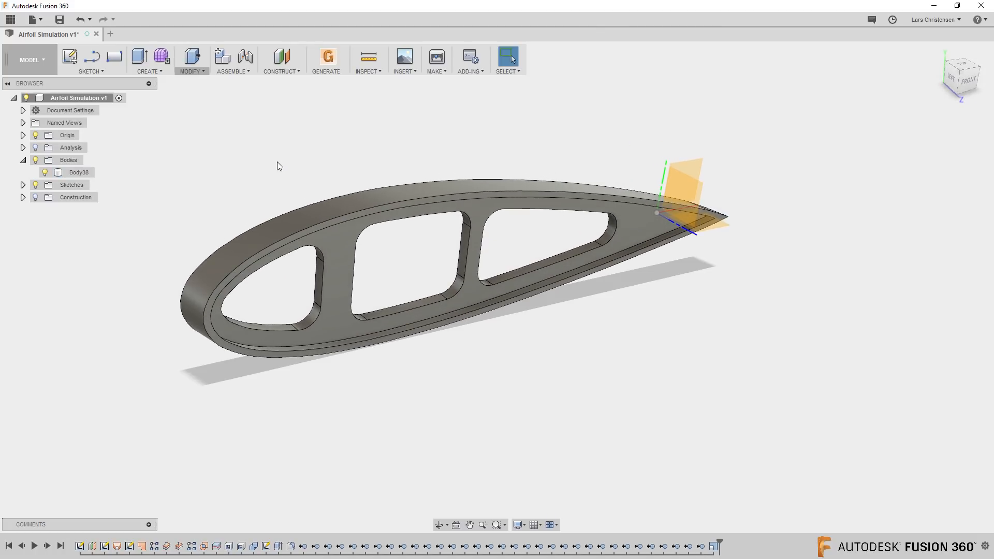
middle_click_drag(192, 262, 200, 315, "shift")
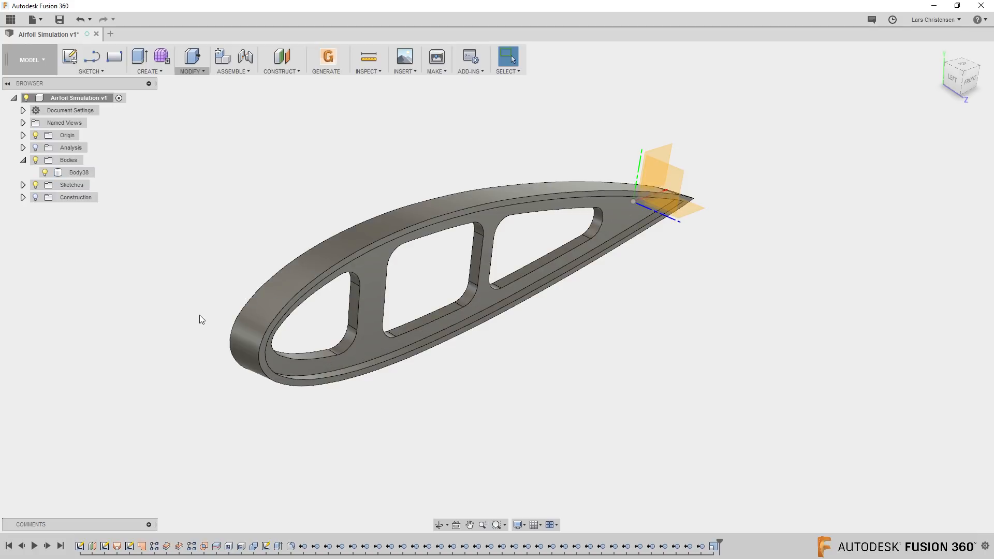
mouse_move(199, 347)
middle_mouse_down("shift")
mouse_move(296, 371)
mouse_move(307, 400)
mouse_move(319, 370)
mouse_move(417, 371)
mouse_move(367, 220)
middle_mouse_up("shift")
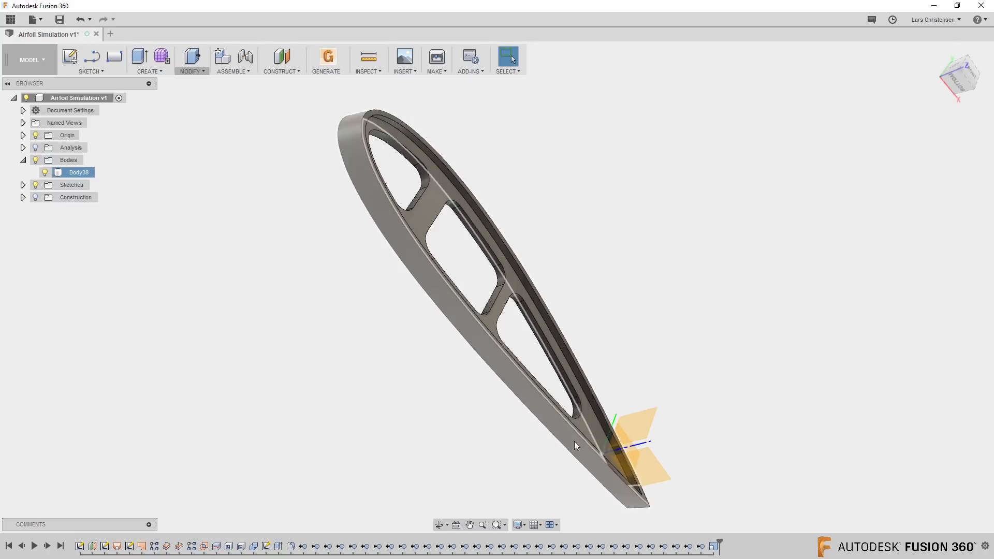
left_click(604, 468)
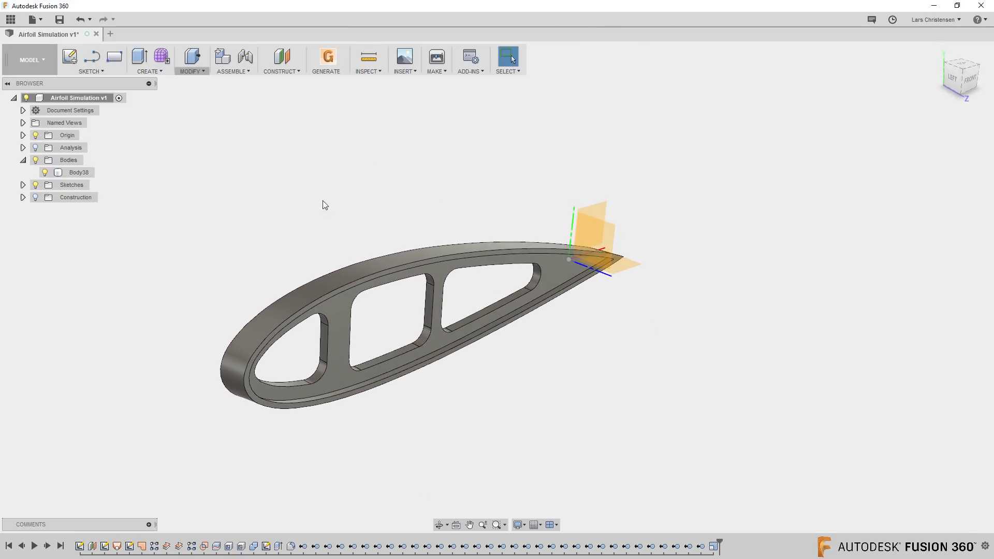
Step: Split the rib's outer face with the horizontal origin plane, separating the upper and lower skin, and check the lower face
left_click(197, 73)
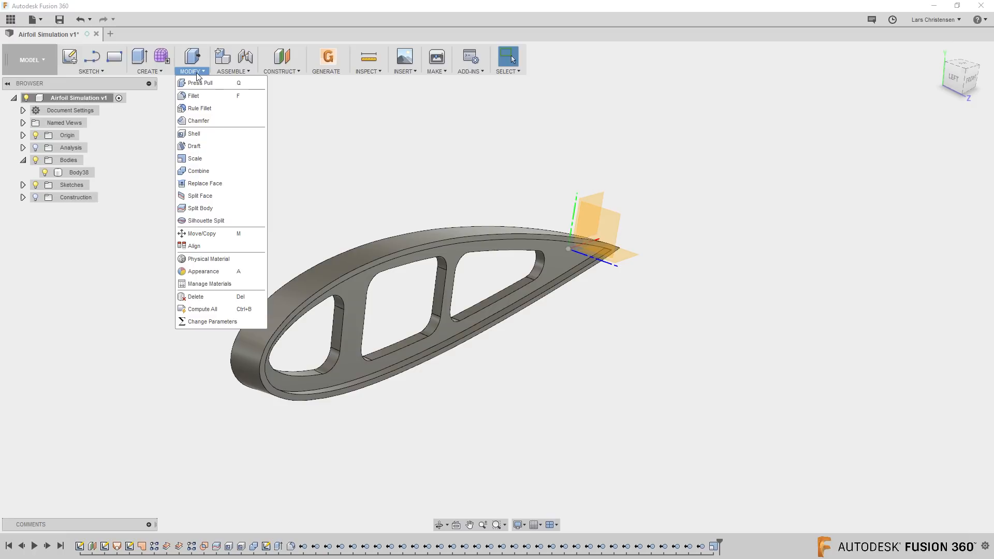
left_click(198, 197)
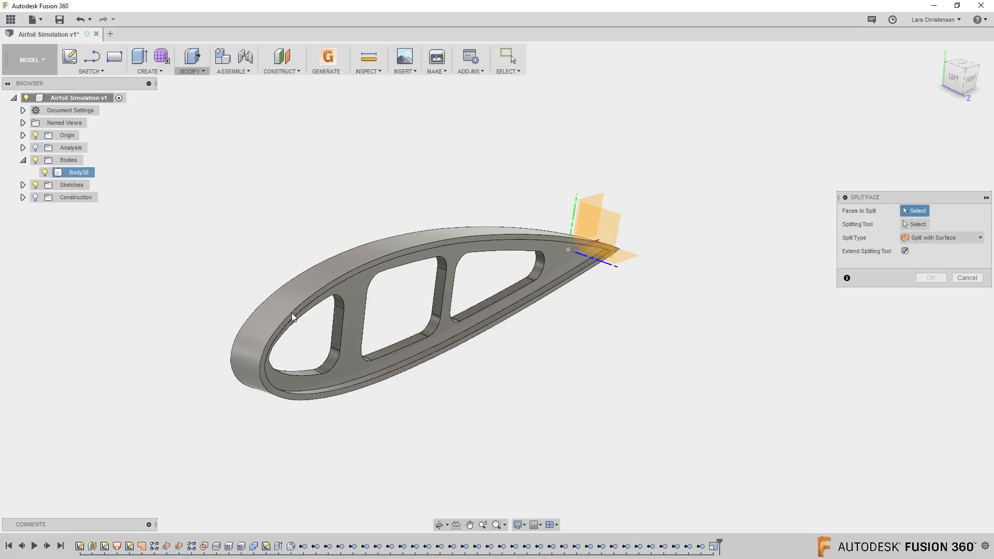
left_click(287, 299)
middle_click_drag(241, 294, 823, 259, "shift")
left_click(919, 226)
middle_click_drag(887, 254, 699, 375, "shift")
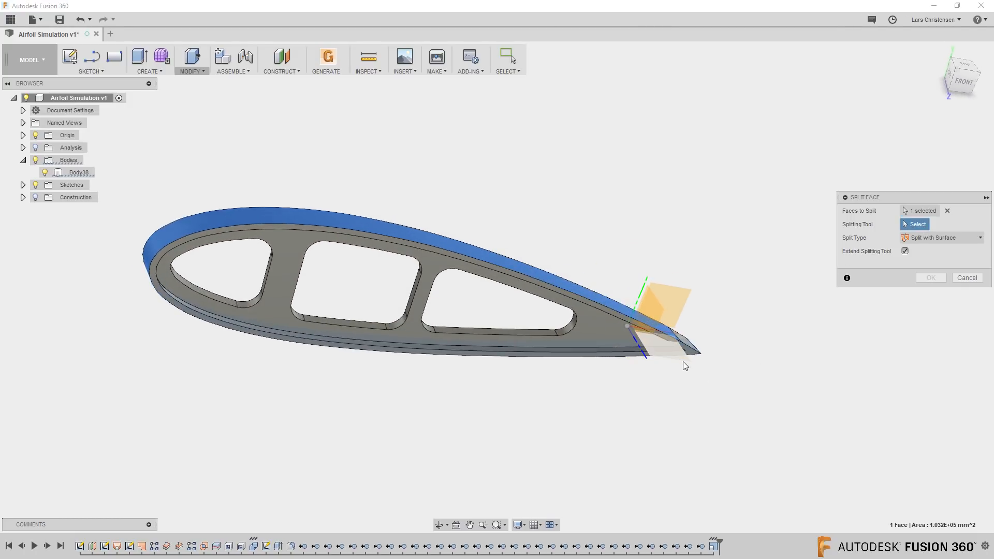
left_click(683, 362)
left_click(931, 251)
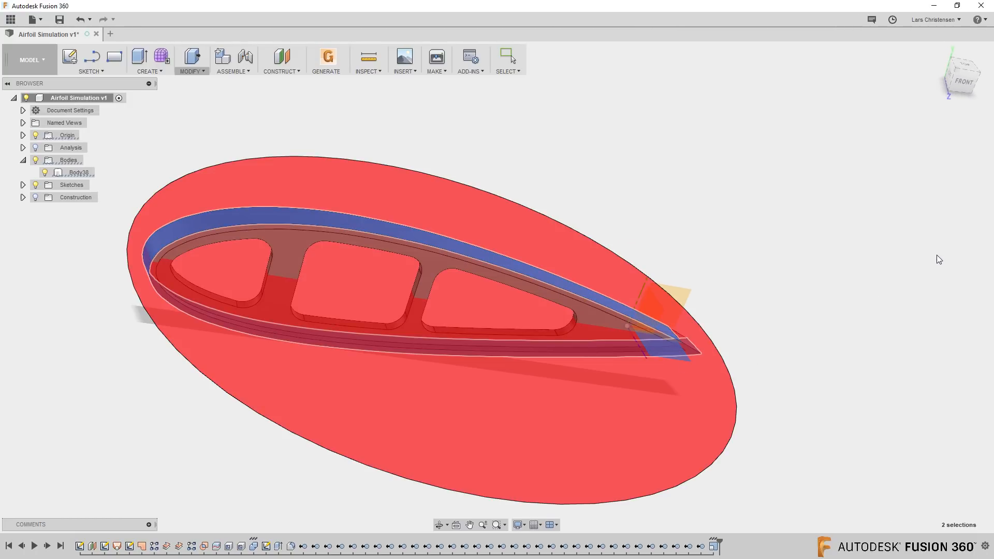
middle_click_drag(527, 295, 279, 225, "shift")
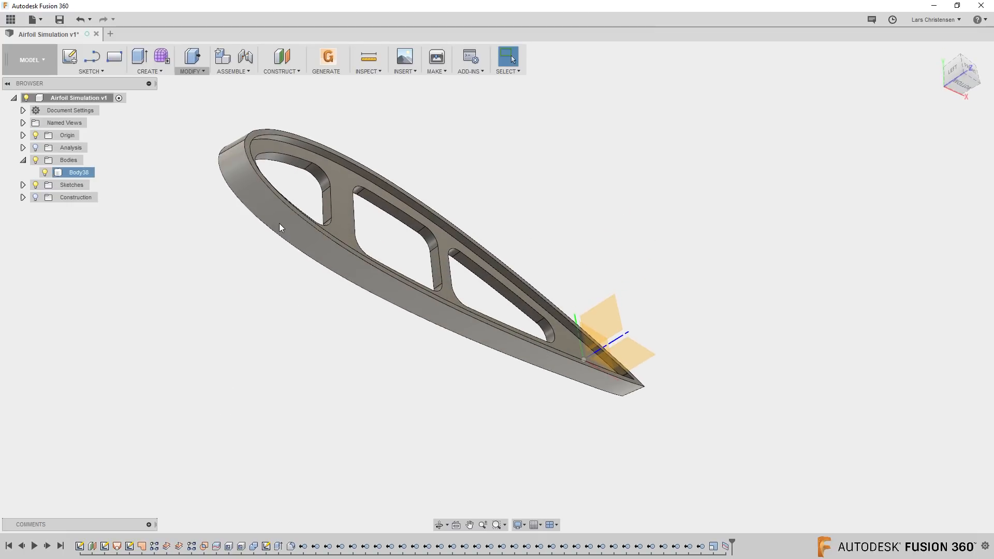
left_click(280, 224)
Step: Create a construction plane offset -400 mm from the YZ plane and make the construction geometry visible
middle_click_drag(444, 322, 304, 122, "shift")
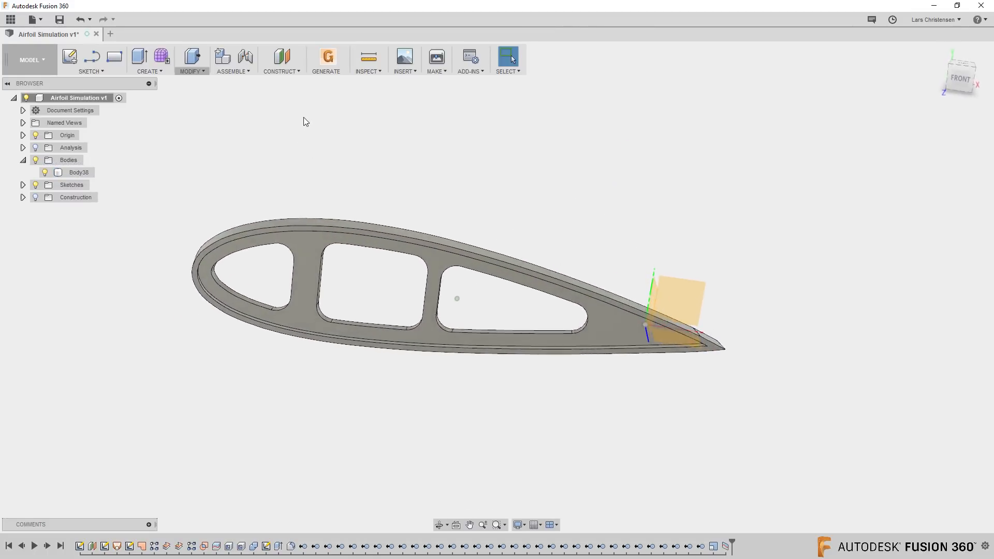
left_click(284, 61)
left_click(599, 338)
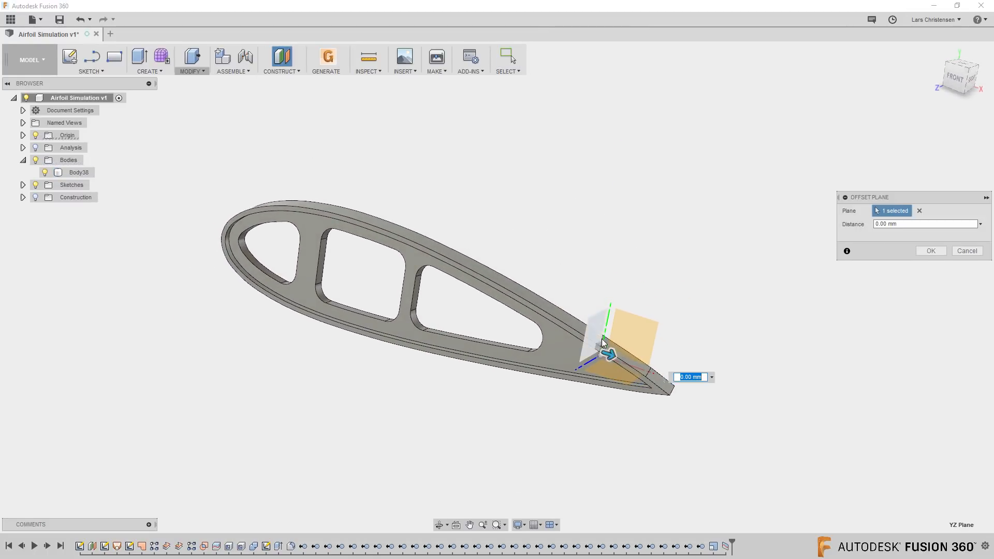
left_click_drag(622, 342, 441, 311)
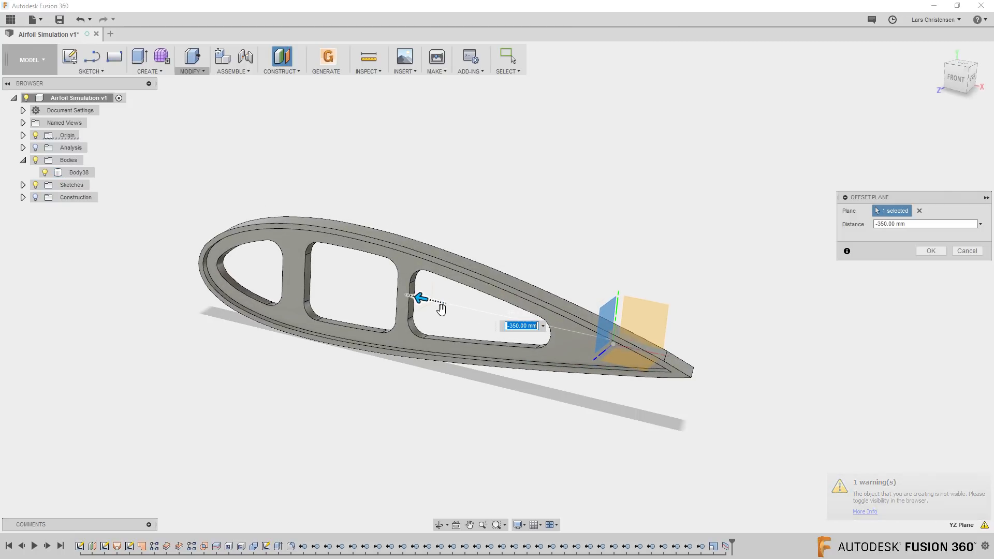
left_click(35, 197)
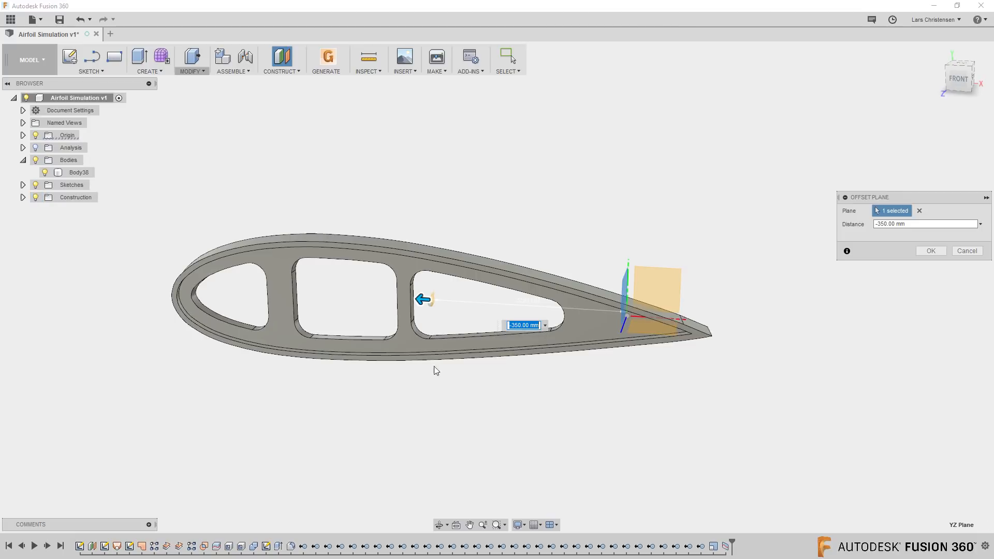
left_click_drag(422, 298, 396, 297)
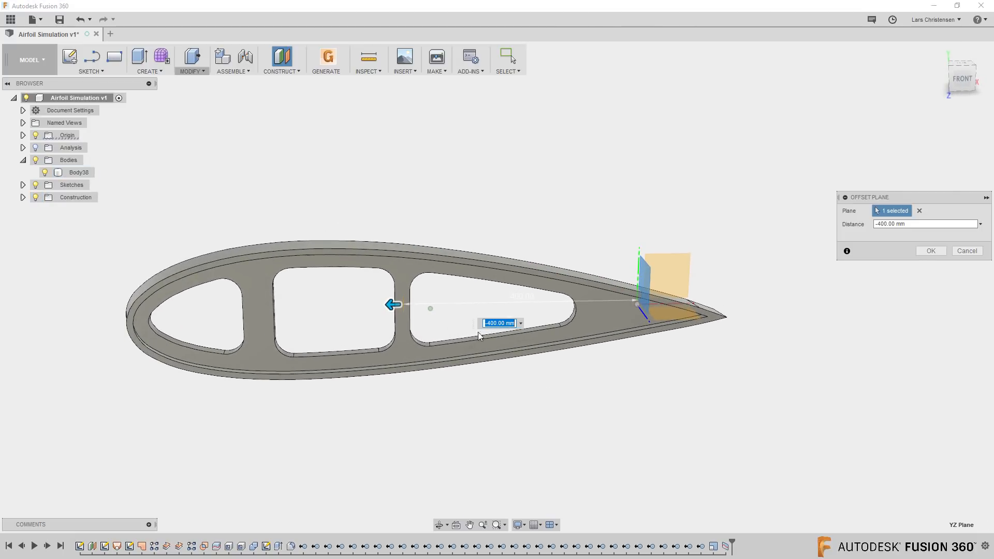
left_click(925, 253)
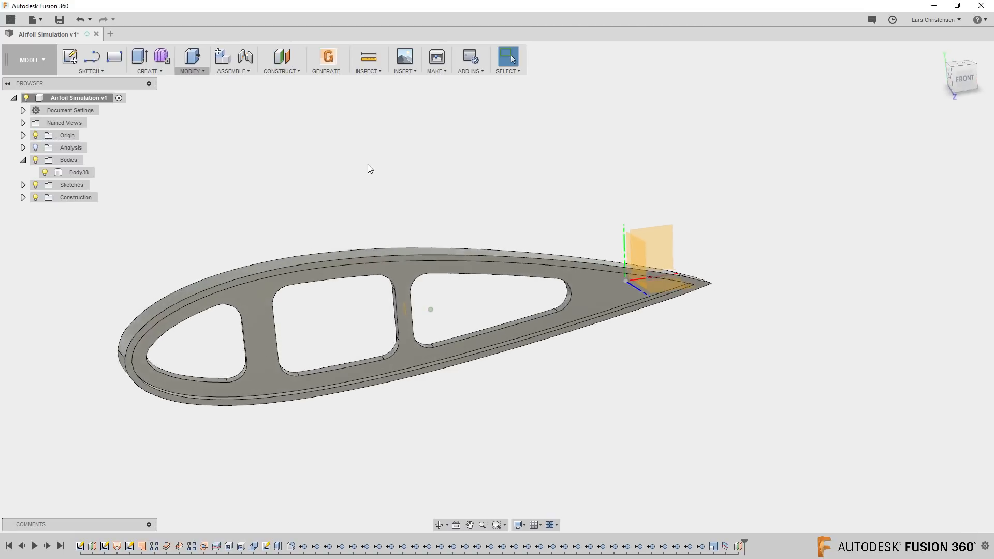
Step: Split the rib's lower outer face with the offset construction plane and check the front and rear faces
left_click(186, 75)
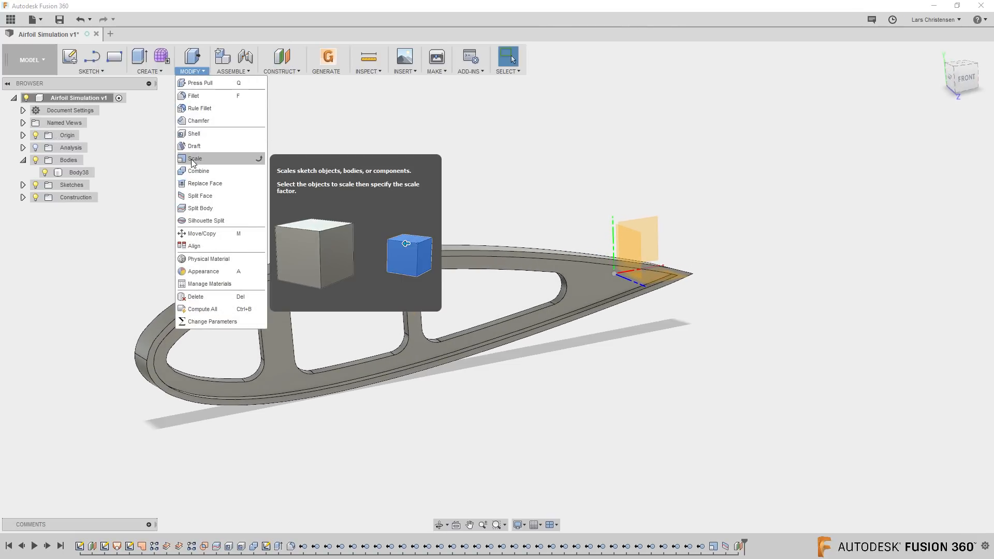
left_click(199, 196)
left_click(458, 321)
left_click(913, 226)
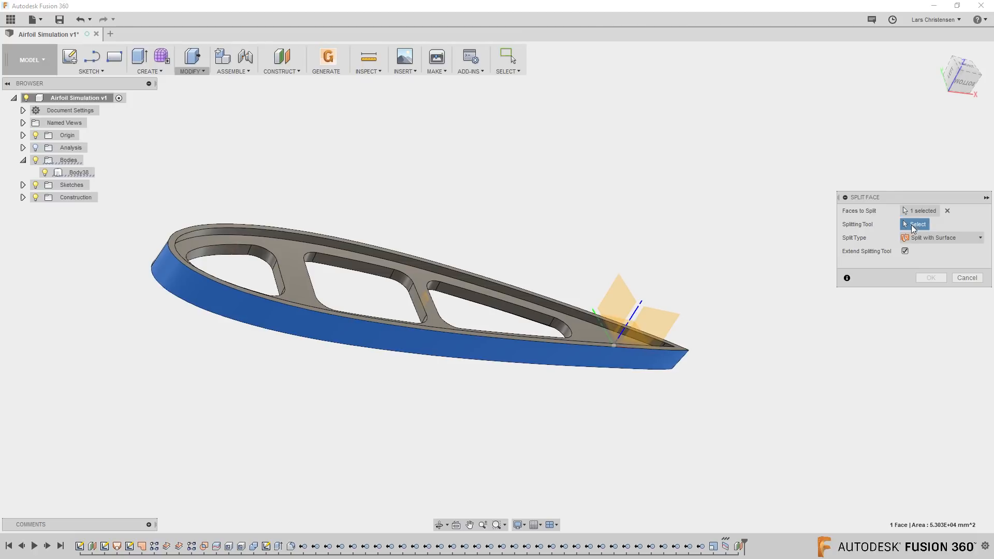
left_click(430, 310)
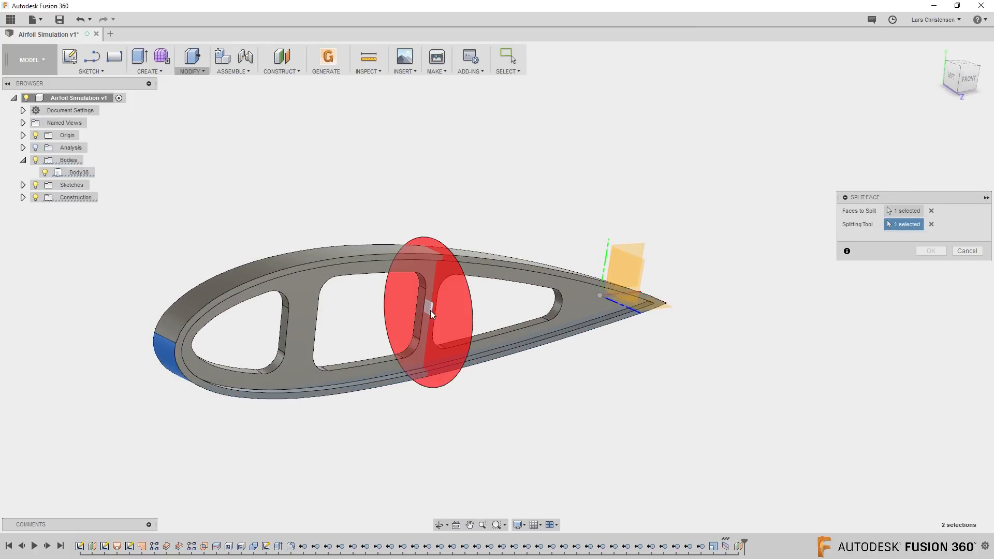
left_click(931, 252)
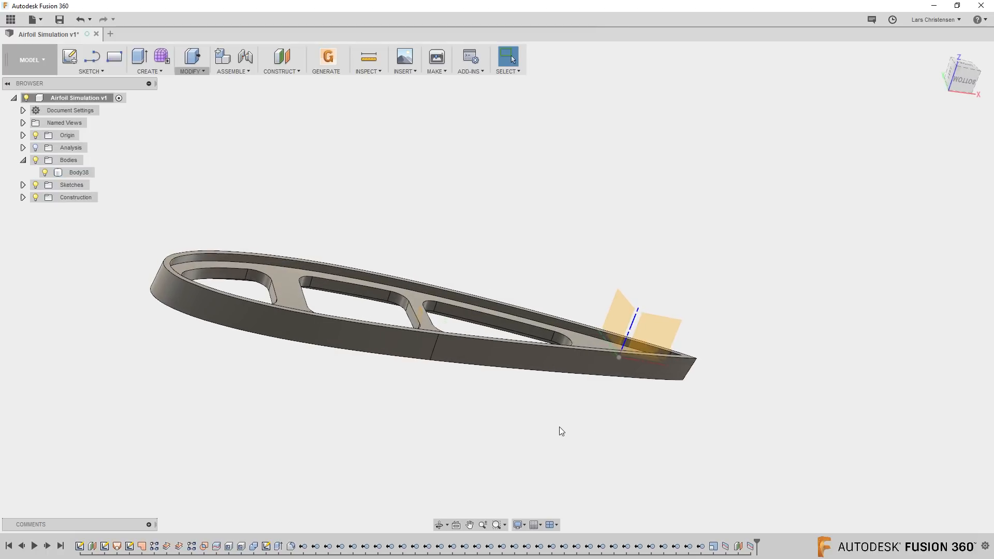
left_click(508, 357)
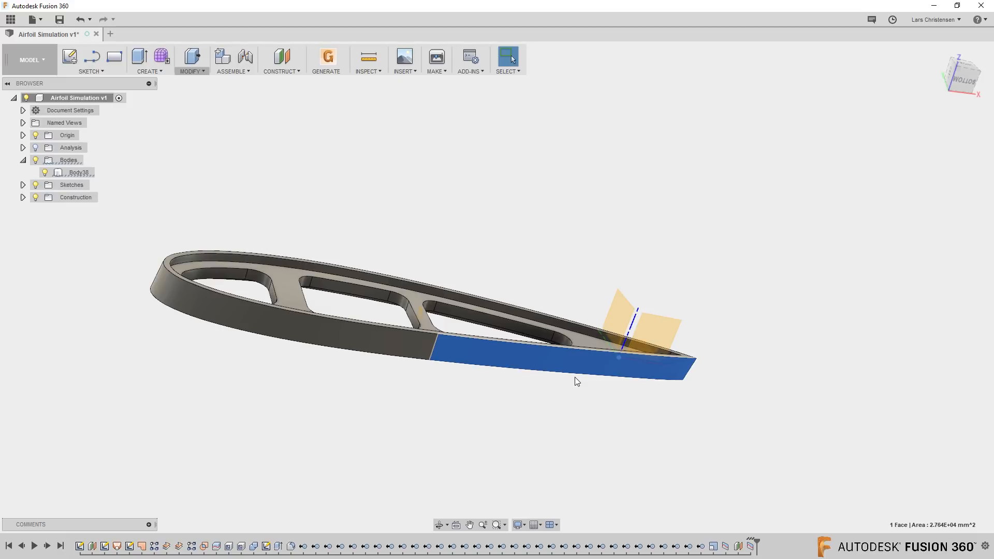
left_click(352, 337)
middle_click_drag(324, 395, 393, 315, "shift")
left_click(393, 315)
left_click(259, 199)
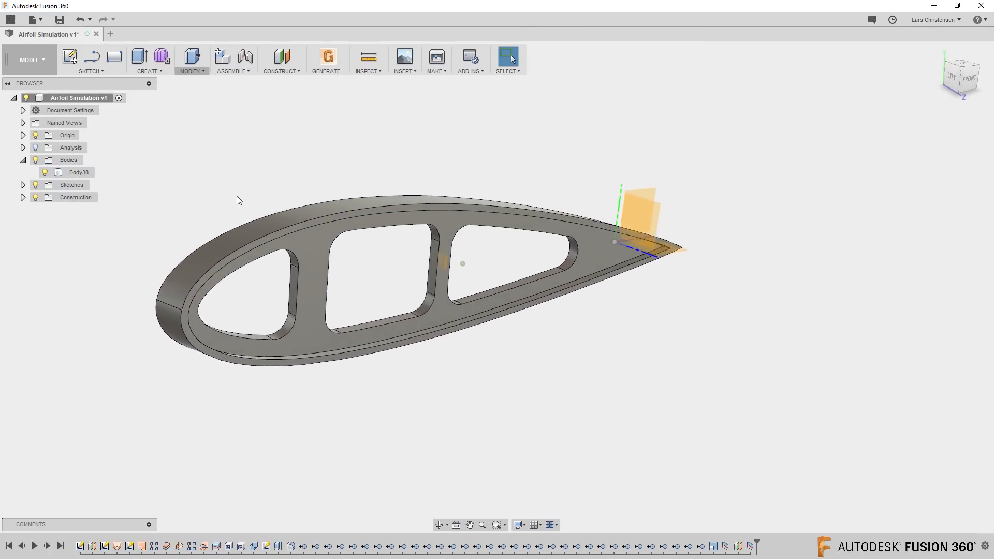
left_click(30, 59)
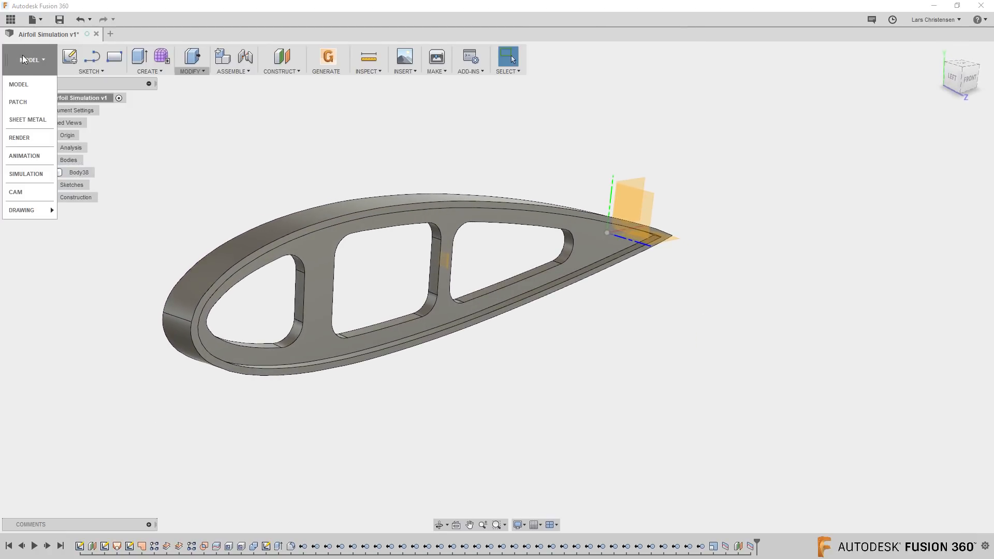
left_click(29, 174)
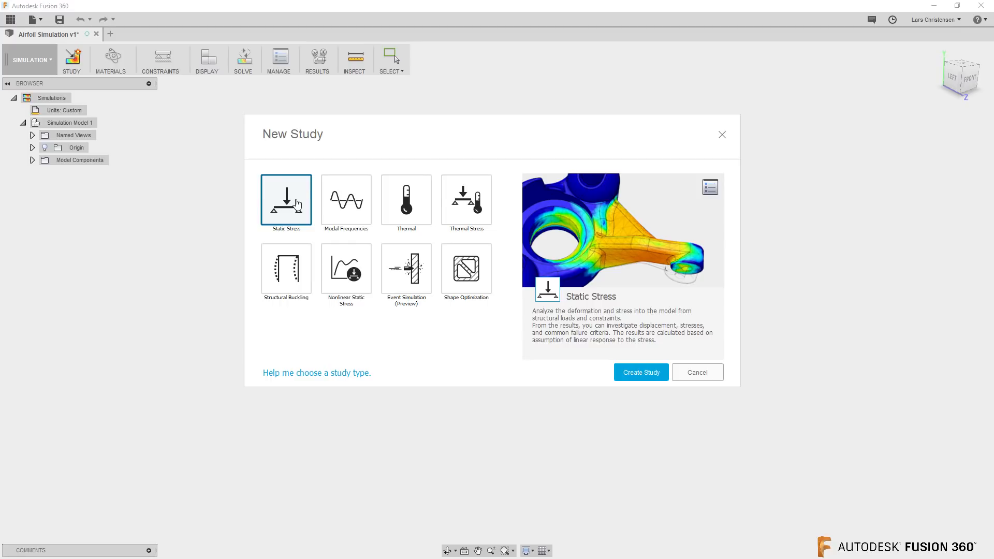
left_click(722, 137)
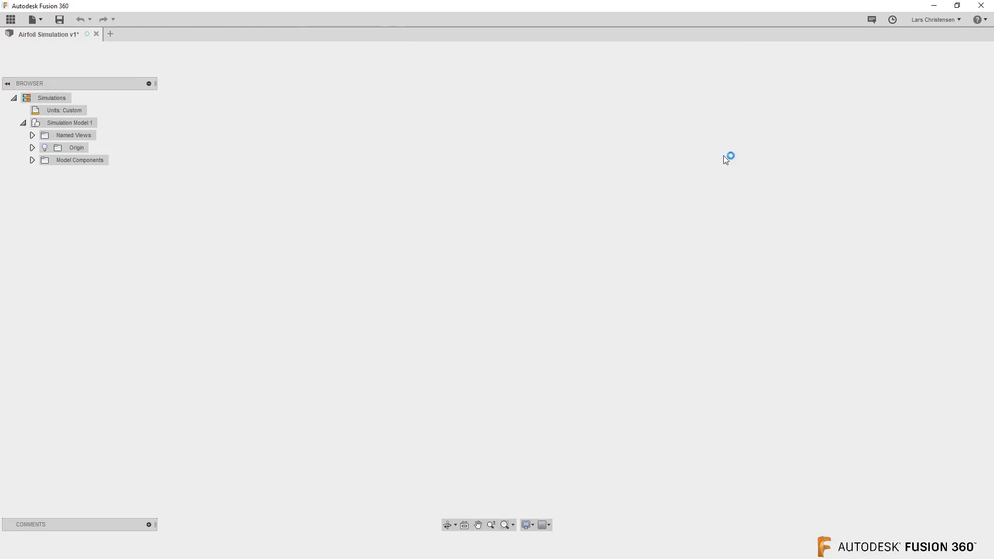
Step: Examine the split outer faces of the rib by selecting the lower front, lower rear and upper faces individually
middle_click_drag(246, 414, 263, 403, "shift")
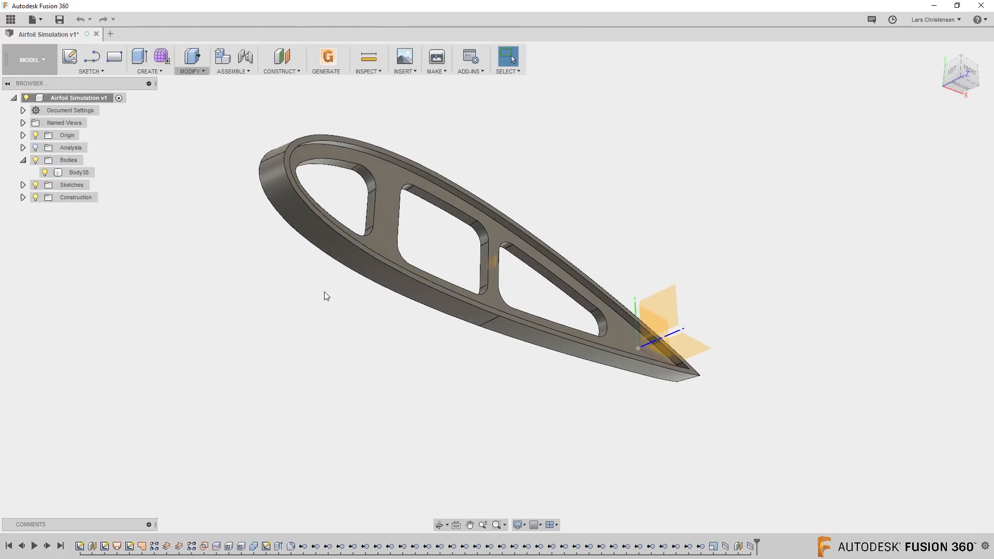
left_click(338, 258)
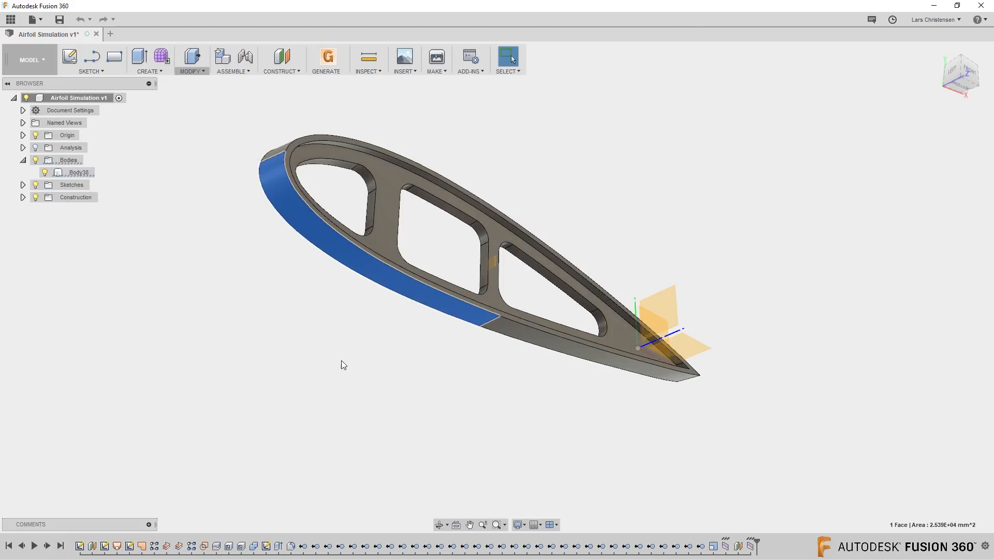
scroll(338, 361, "down", 1)
left_click(574, 354)
middle_click_drag(390, 380, 444, 287, "shift")
left_click(467, 275)
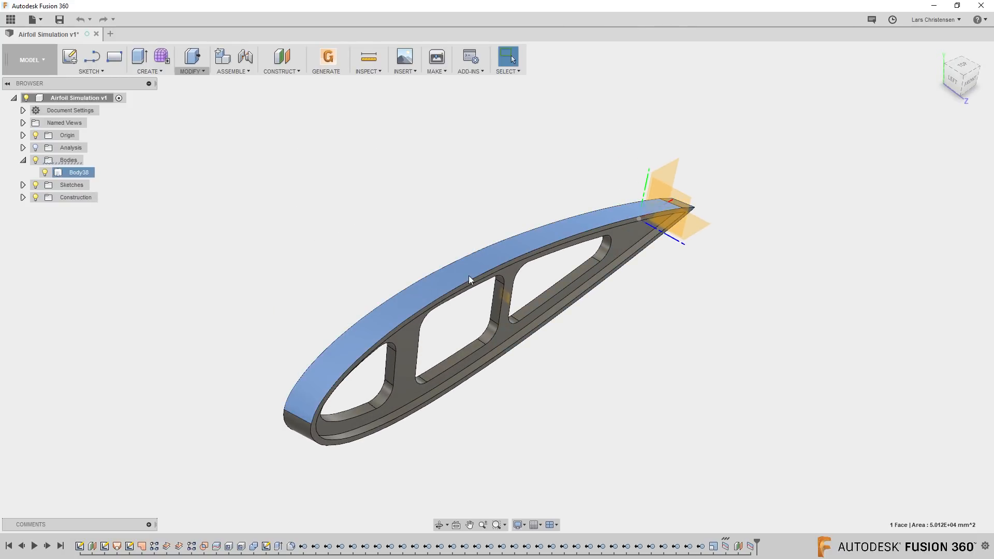
left_click(193, 375)
middle_click_drag(193, 375, 235, 333, "shift")
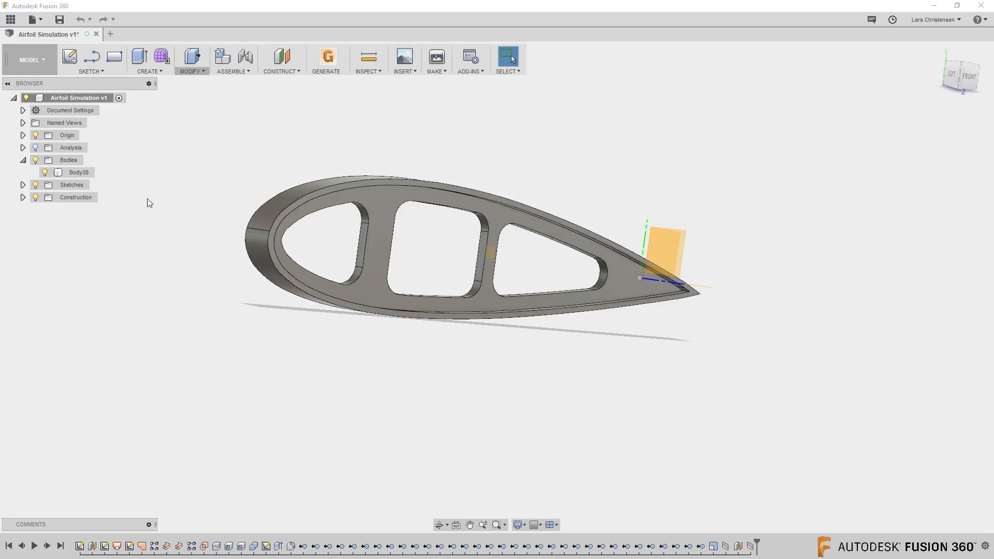
Step: Switch to the Simulation workspace and create a Static Stress study for the rib
left_click(35, 60)
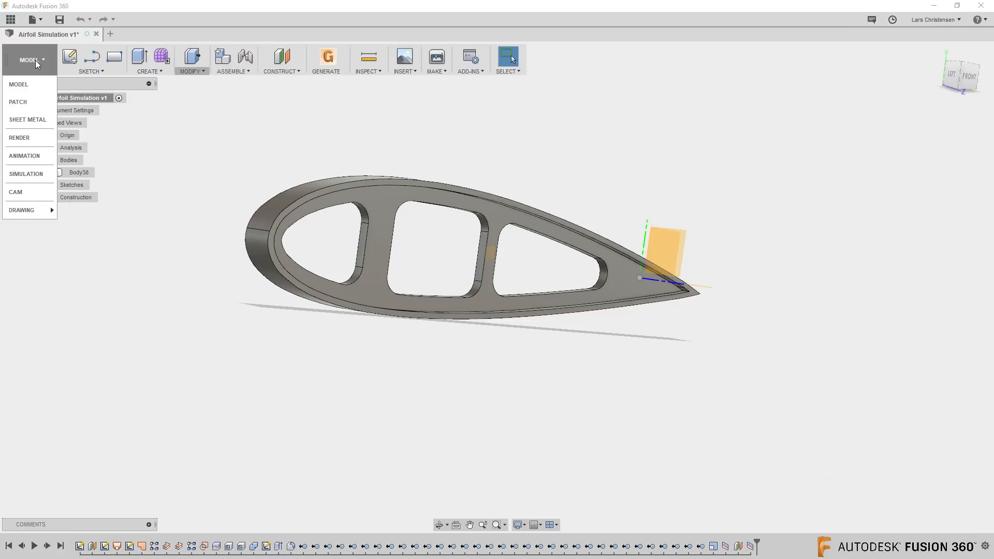
left_click(39, 174)
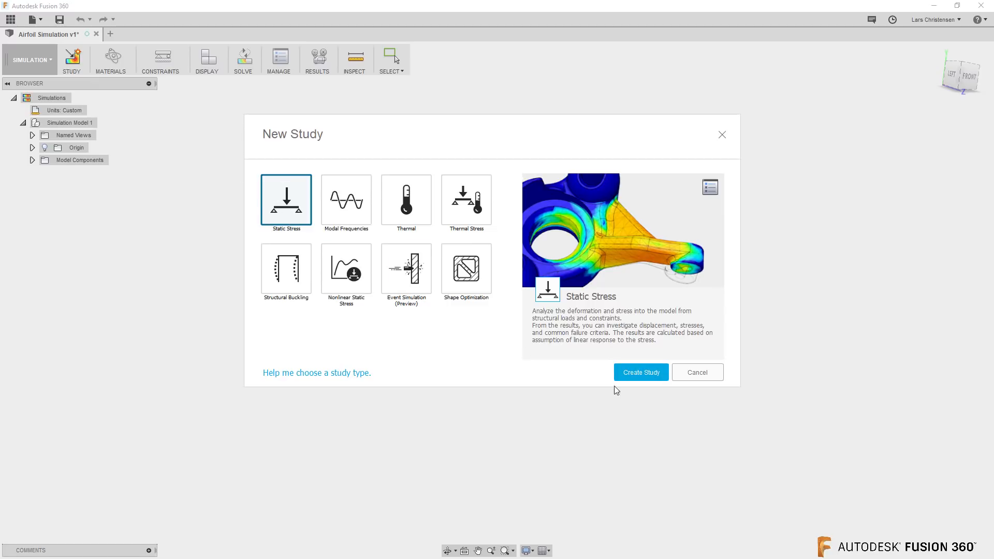
left_click(642, 372)
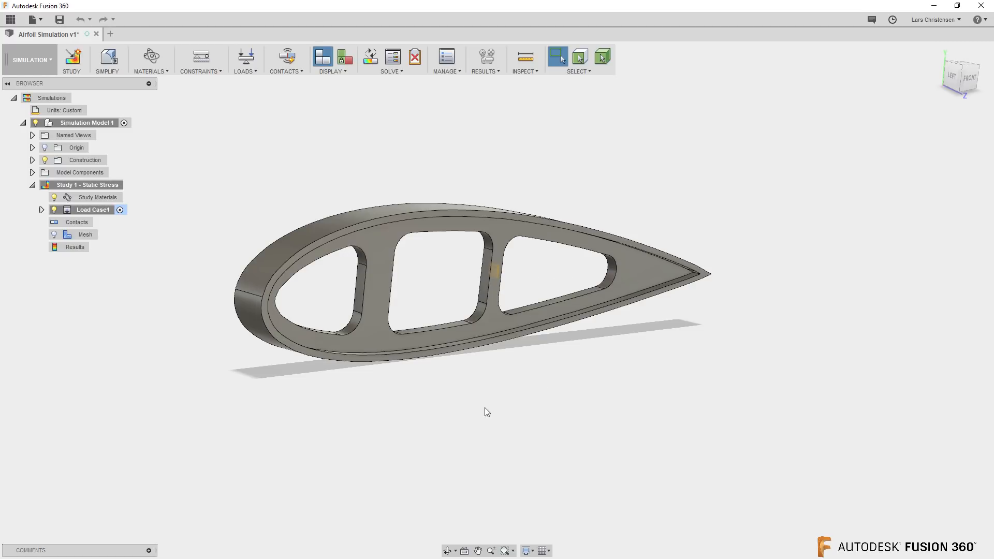
Step: Assign Aluminum 6061-AHC from all material libraries as the rib's study material, keeping Yield Strength as the safety factor basis
left_click(160, 70)
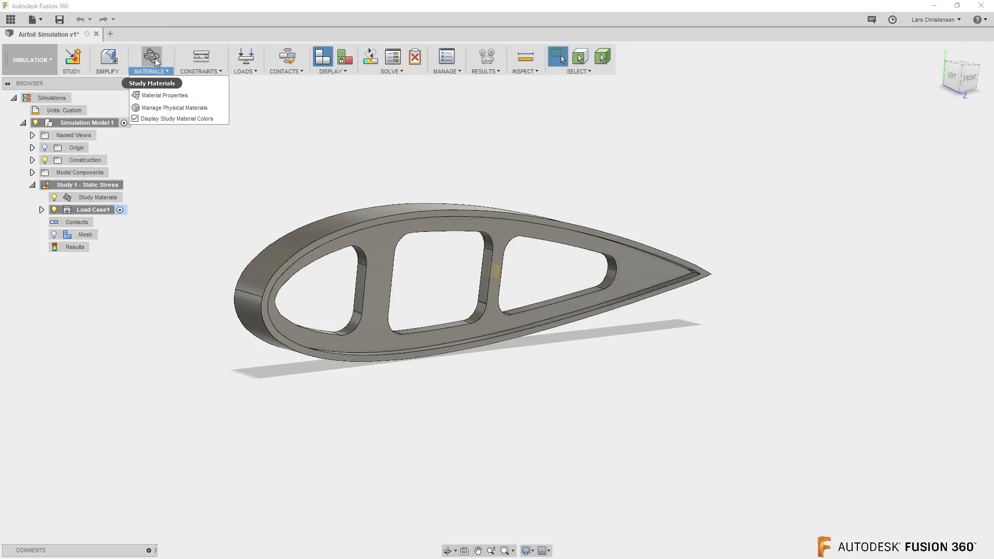
left_click(154, 58)
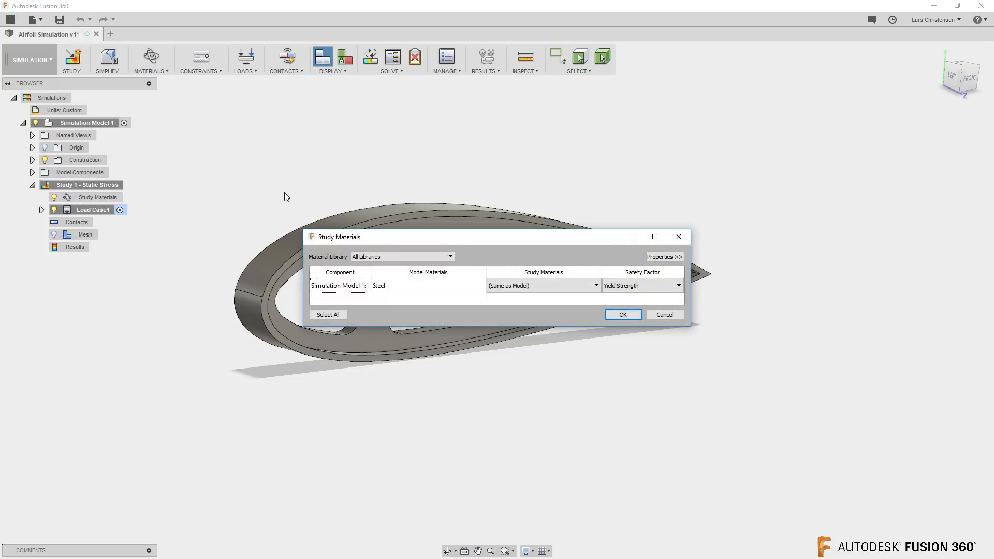
left_click(526, 288)
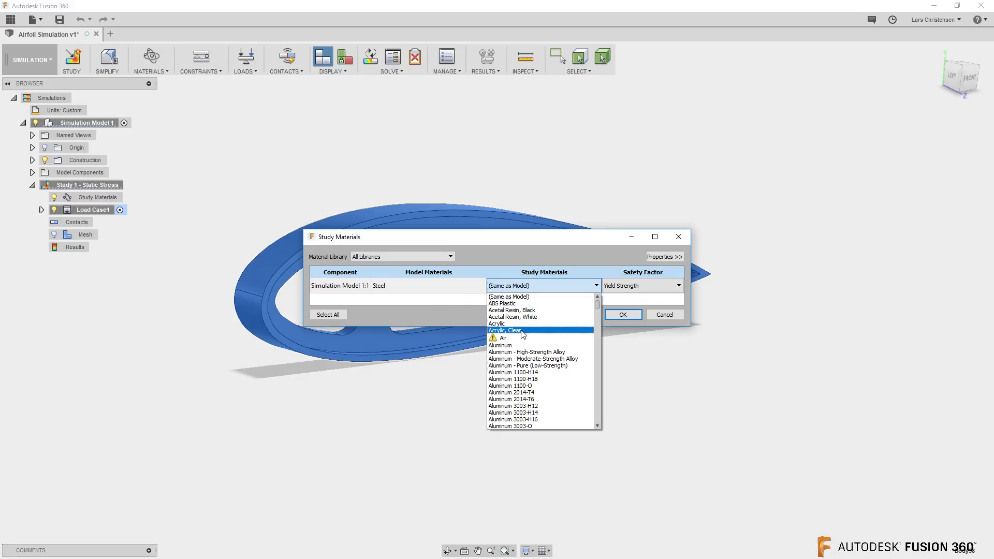
scroll(528, 343, "down", 2)
scroll(527, 343, "down", 8)
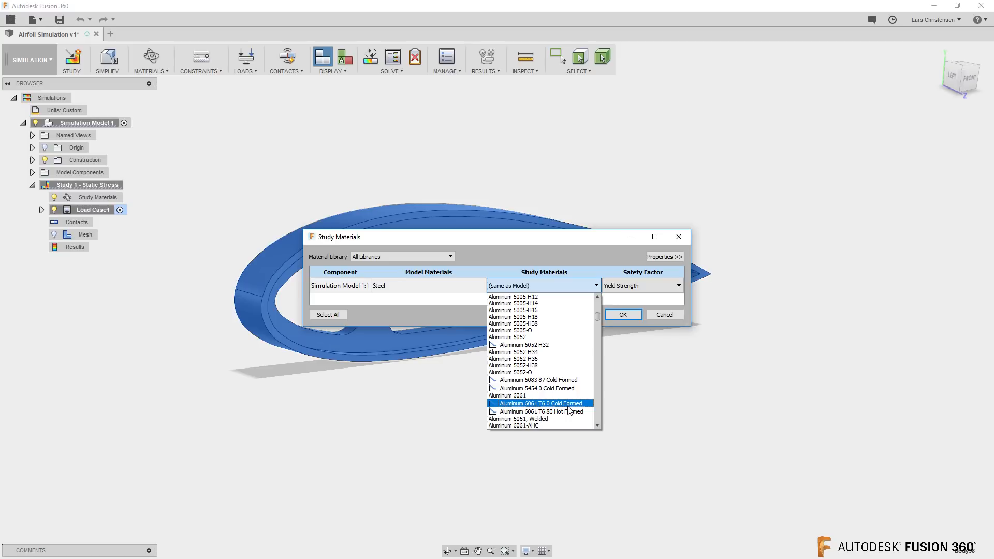
scroll(567, 406, "down", 6)
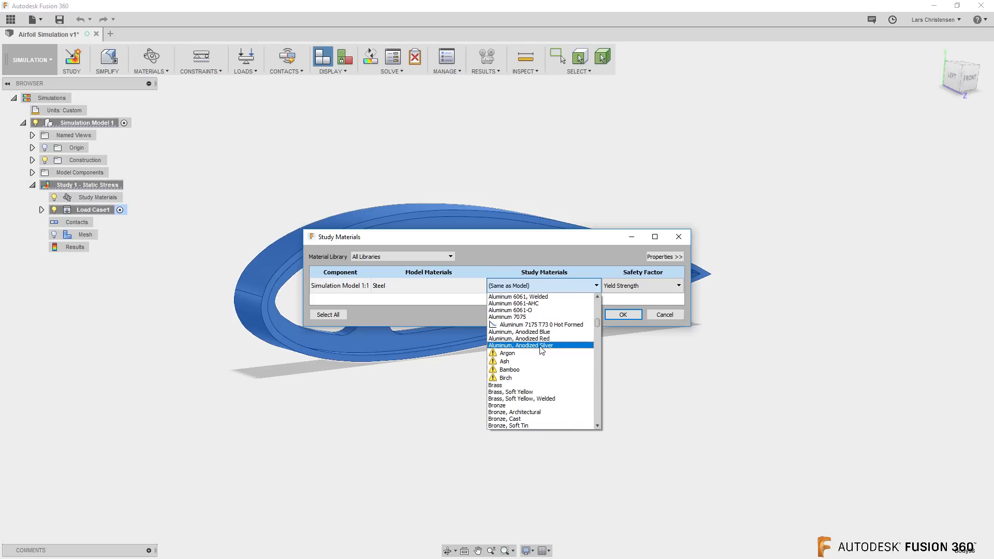
scroll(541, 366, "up", 1)
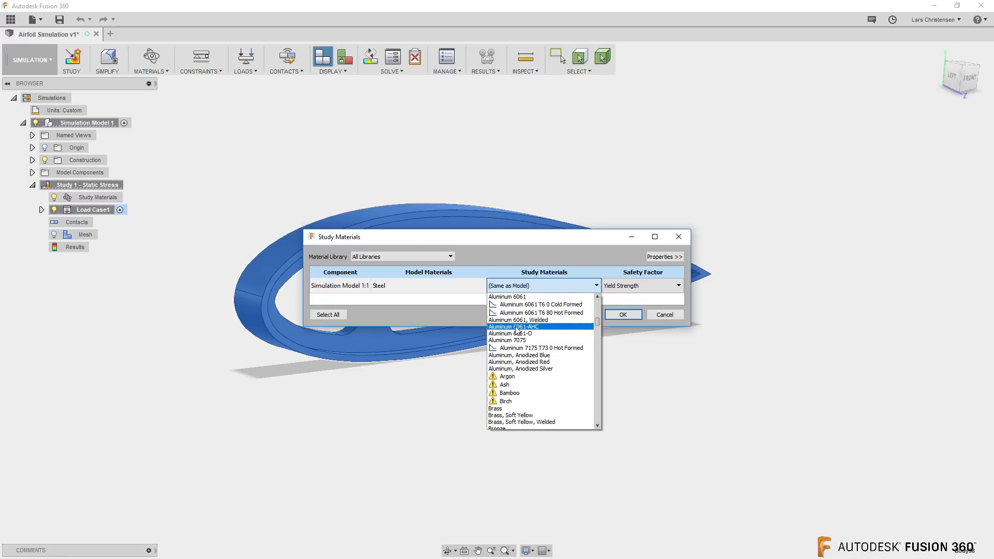
left_click(516, 328)
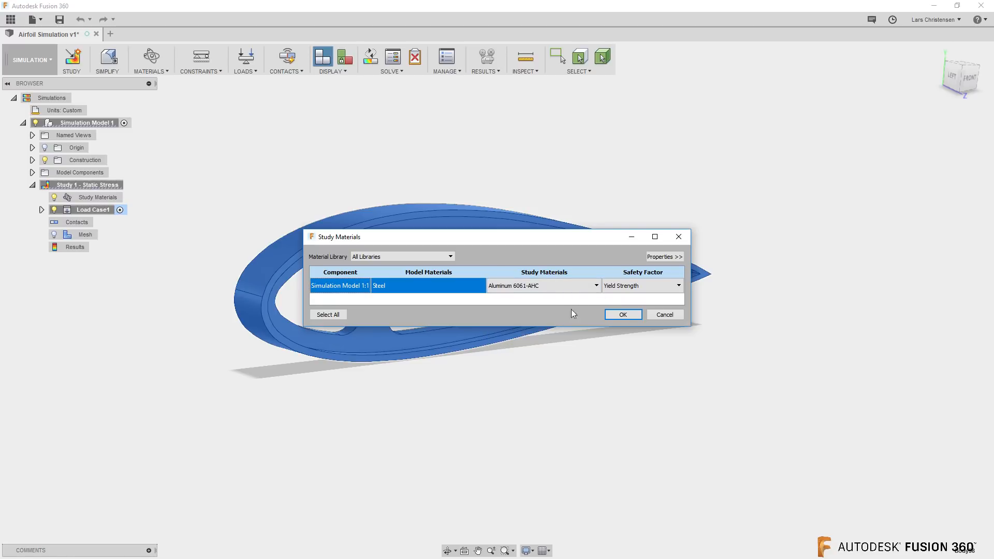
left_click(614, 316)
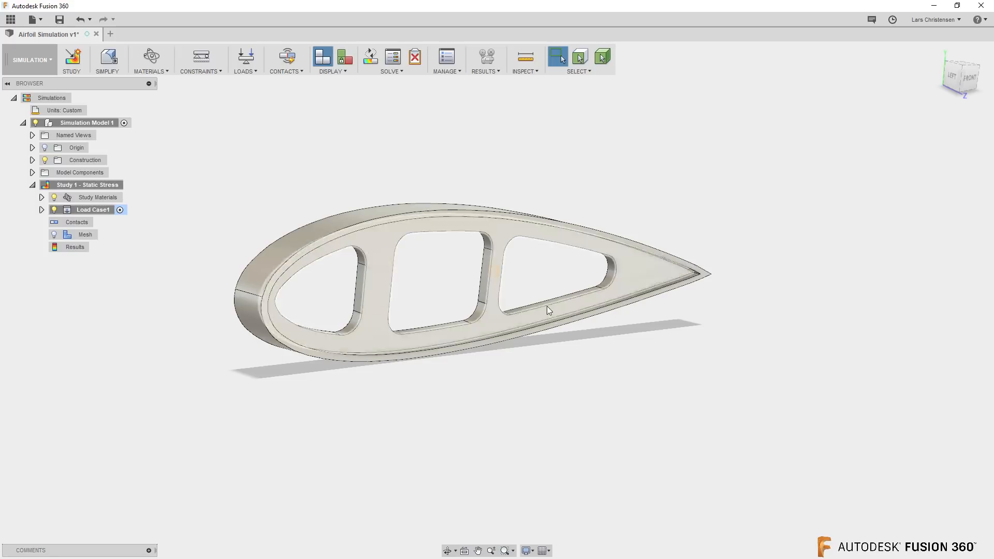
Step: Apply a Fixed structural constraint to the rib's upper outer face with the X, Y and Z axes locked
left_click(202, 58)
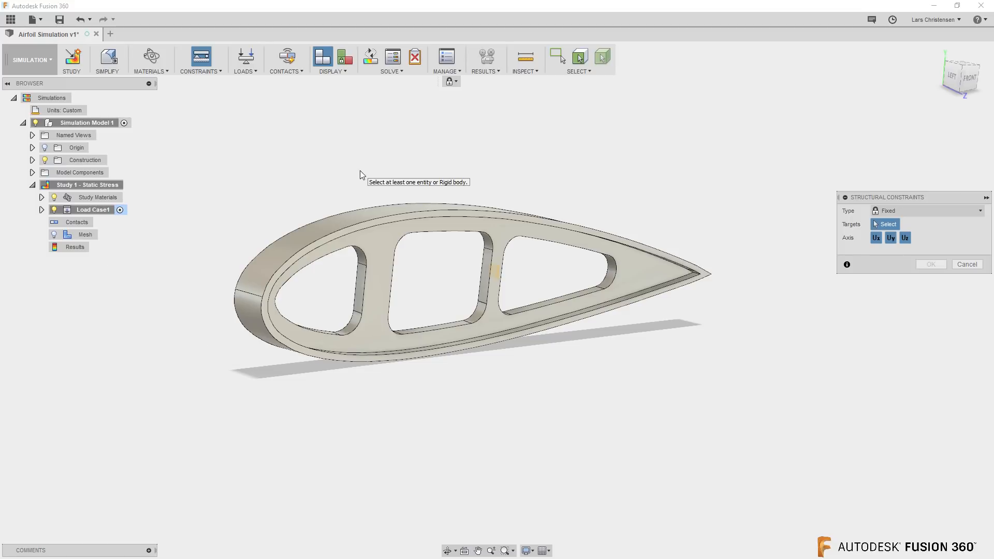
left_click(365, 217)
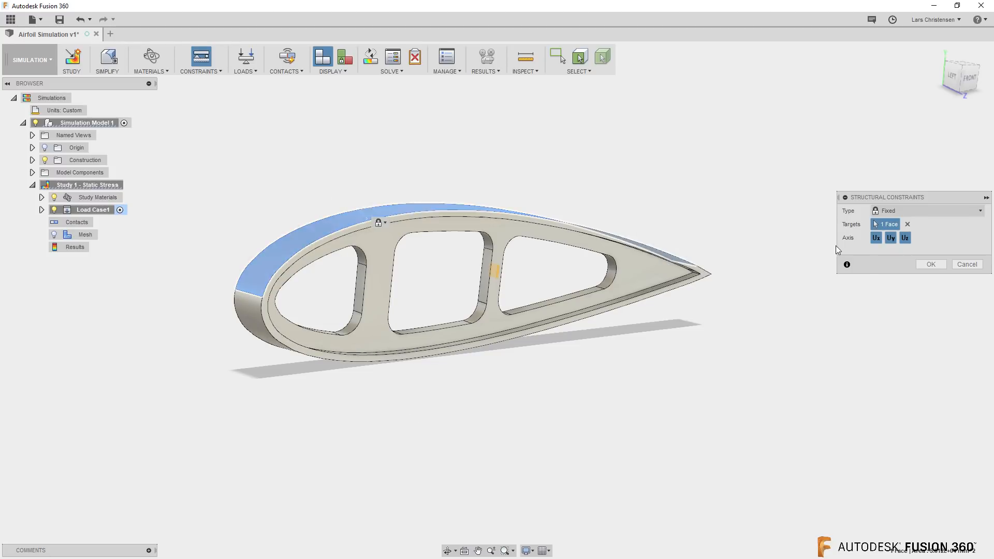
left_click(931, 264)
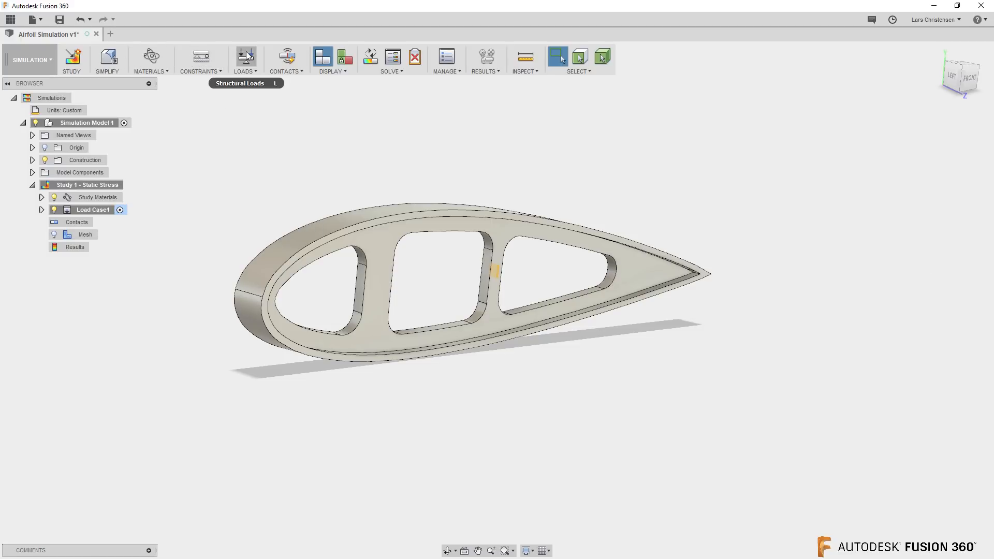
Step: Start a structural load of type Force on the rib's lower front outer face and check its direction
left_click(245, 71)
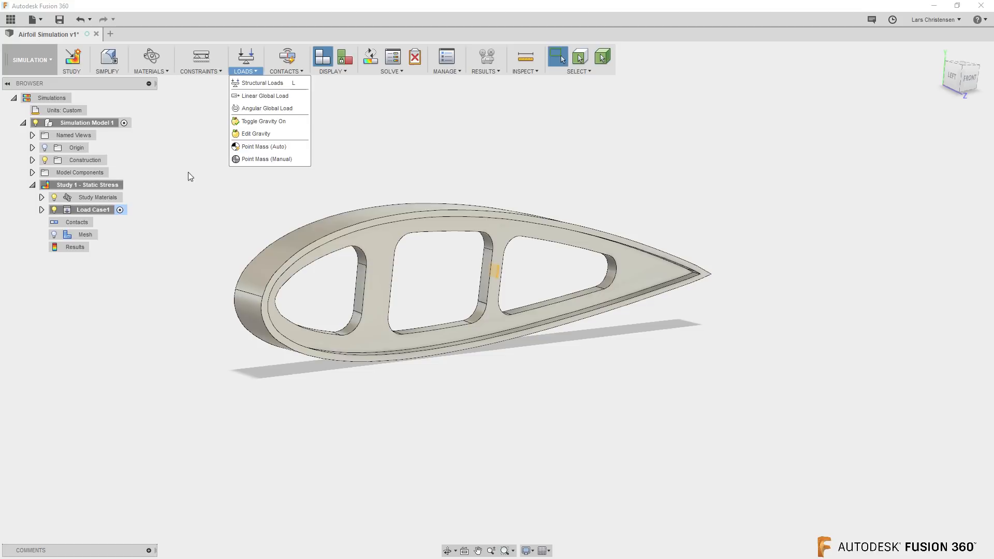
left_click(183, 143)
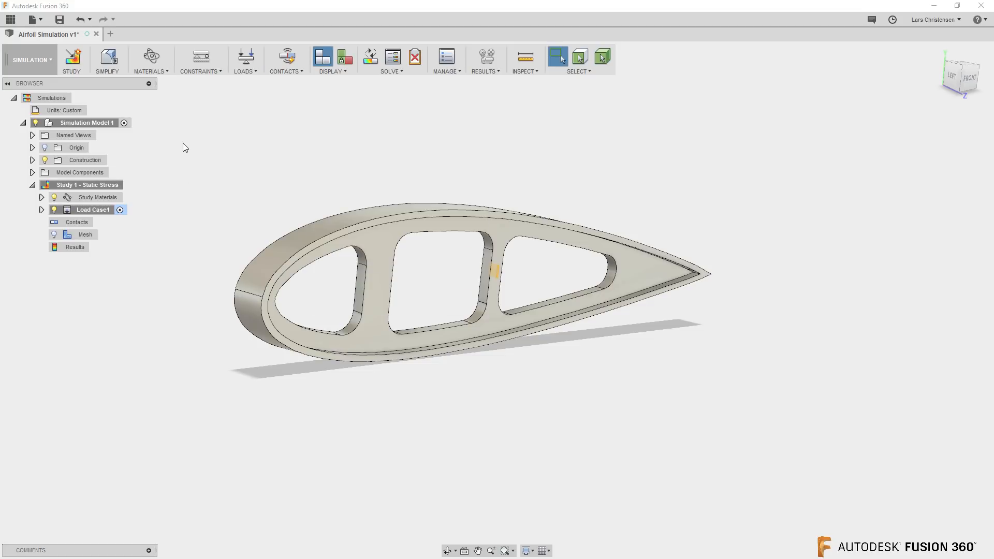
left_click(246, 56)
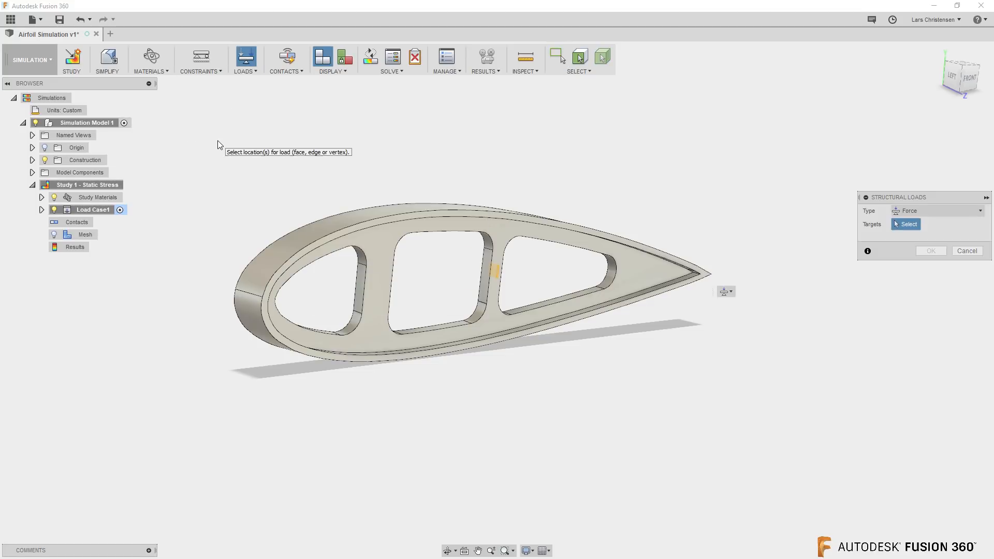
left_click(945, 210)
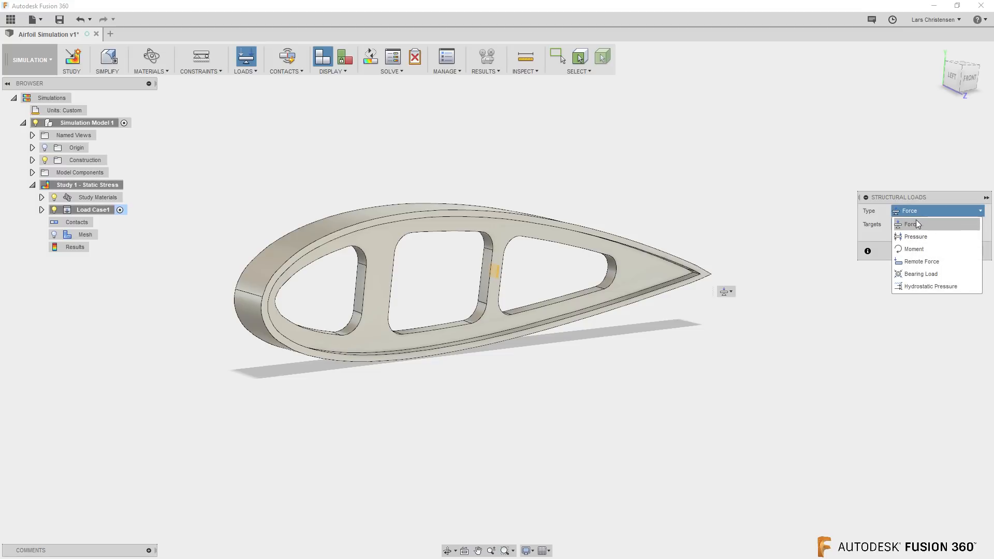
left_click(927, 226)
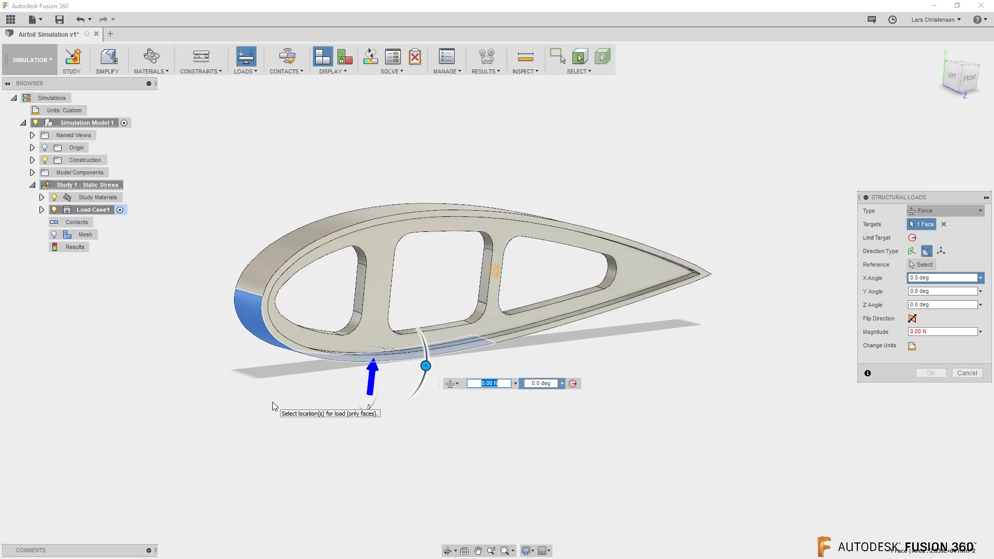
middle_click_drag(477, 411, 337, 372, "shift")
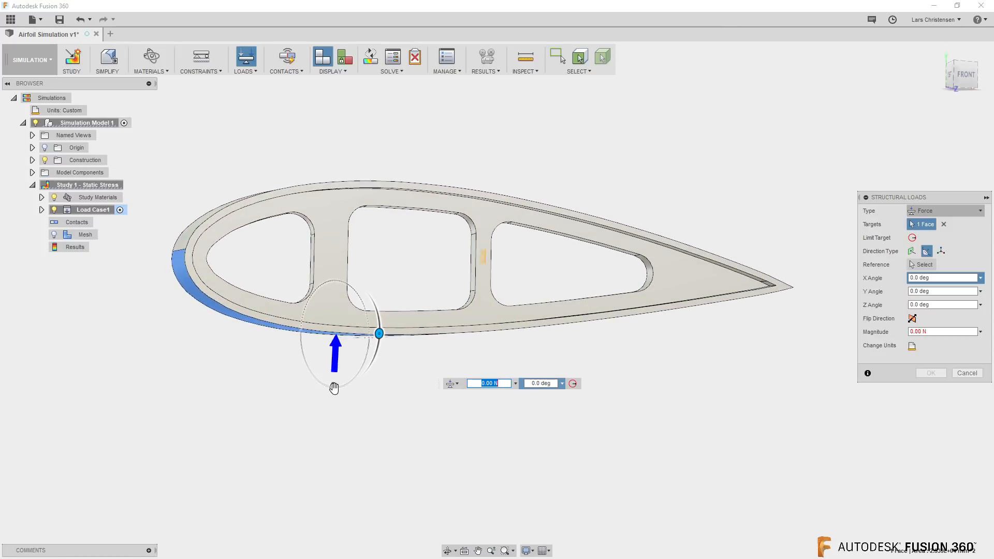
mouse_move(366, 417)
middle_mouse_down("shift")
mouse_move(340, 405)
mouse_move(366, 420)
middle_mouse_up("shift")
mouse_move(366, 419)
left_mouse_down()
mouse_move(312, 404)
mouse_move(364, 407)
mouse_move(389, 393)
mouse_move(324, 402)
mouse_move(355, 407)
left_mouse_up()
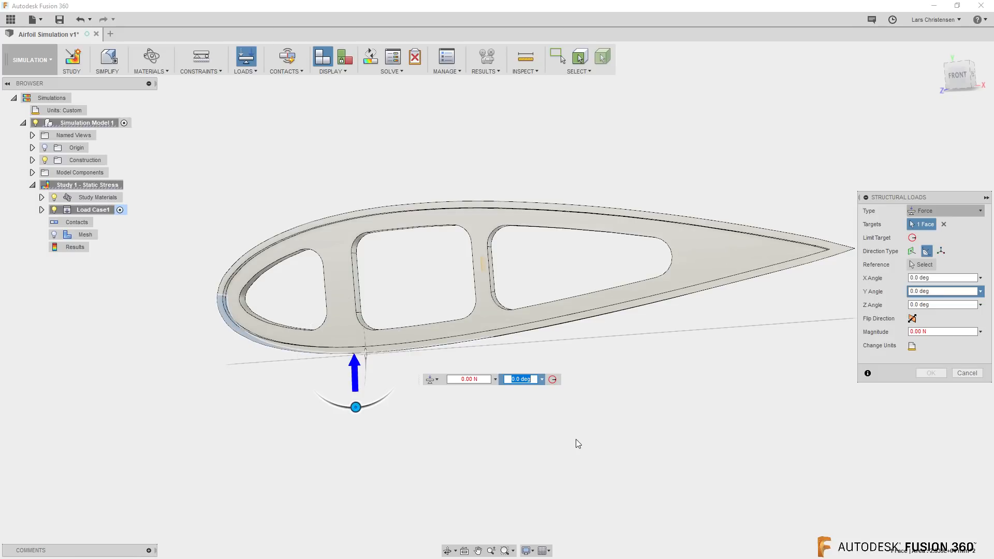
middle_click_drag(396, 426, 403, 295, "shift")
middle_click_drag(399, 180, 490, 398, "shift")
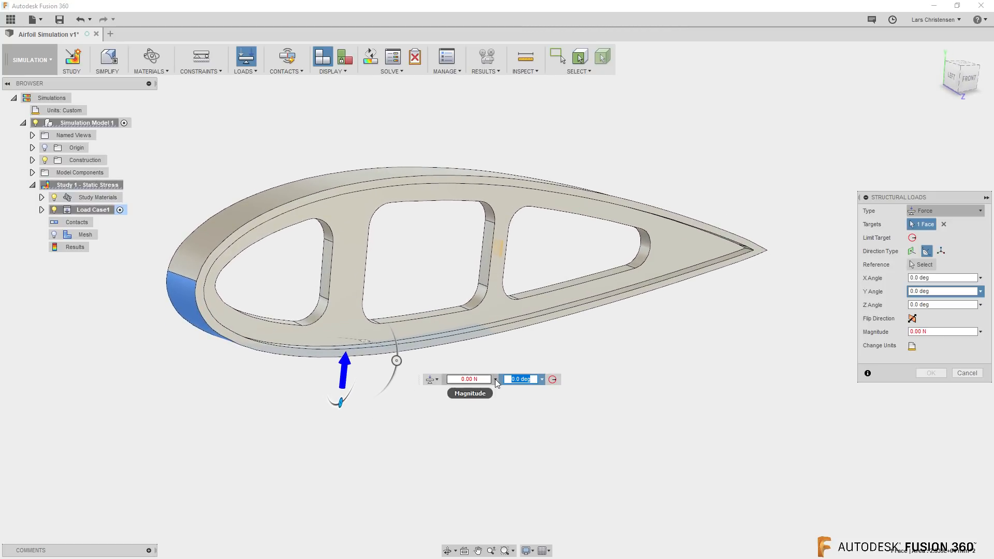
Step: Change the lower front face load's units to lbforce and apply it with a magnitude of 100000 lbforce
left_click(495, 379)
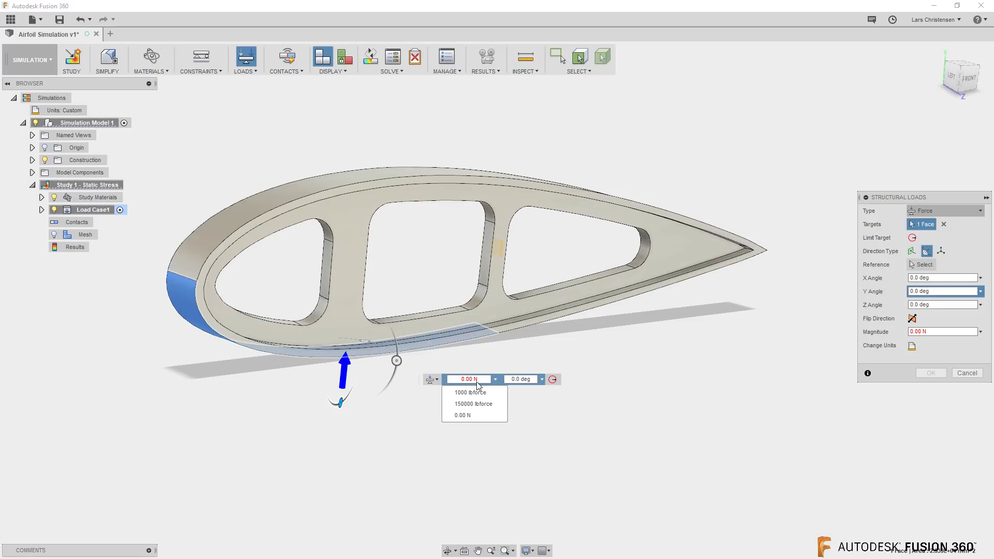
key("Tab")
middle_click_drag(479, 389, 482, 422, "shift")
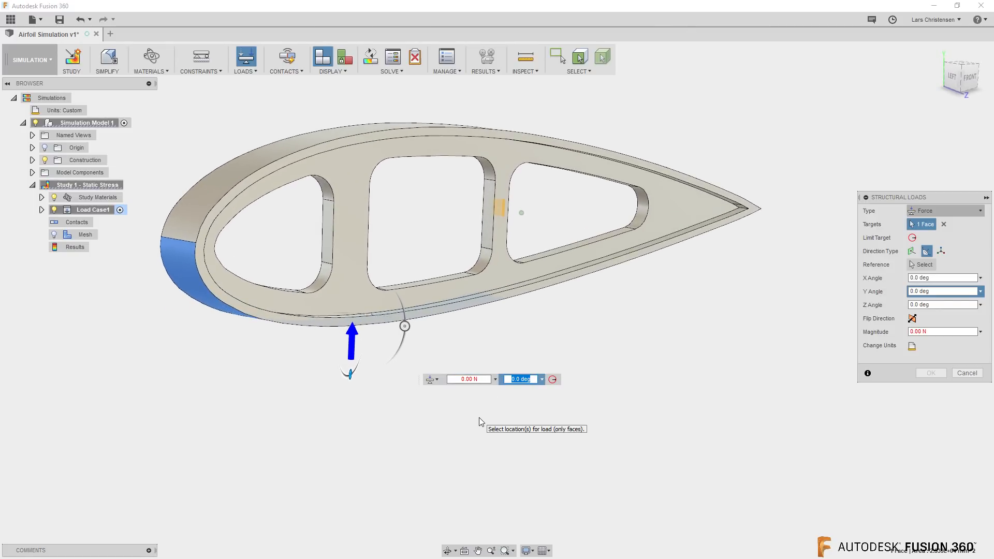
left_click(912, 346)
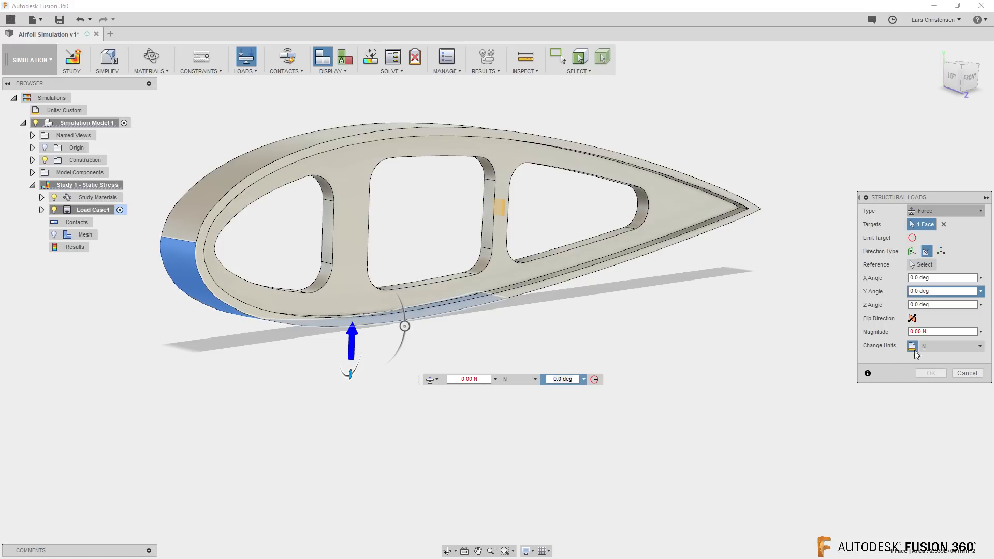
left_click(934, 351)
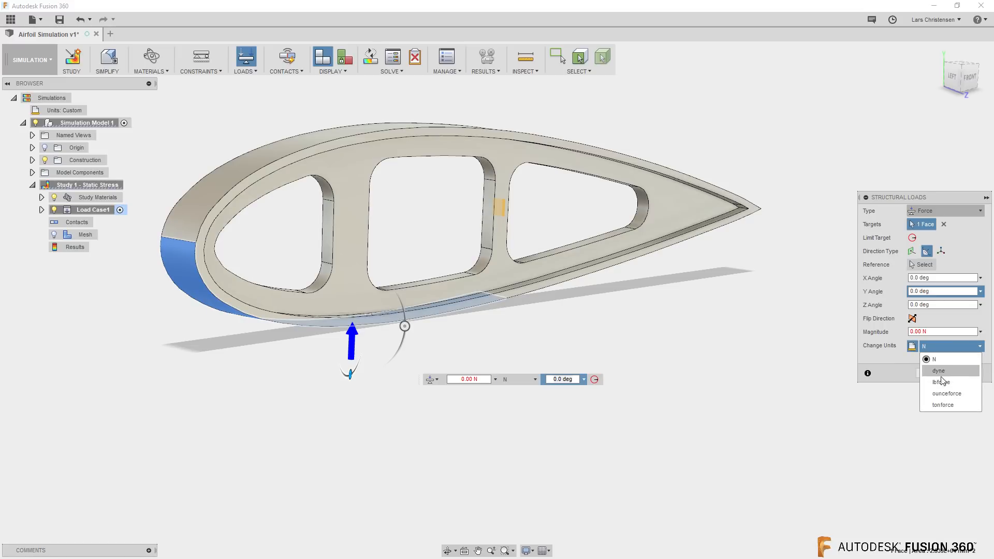
left_click(942, 382)
left_click(950, 332)
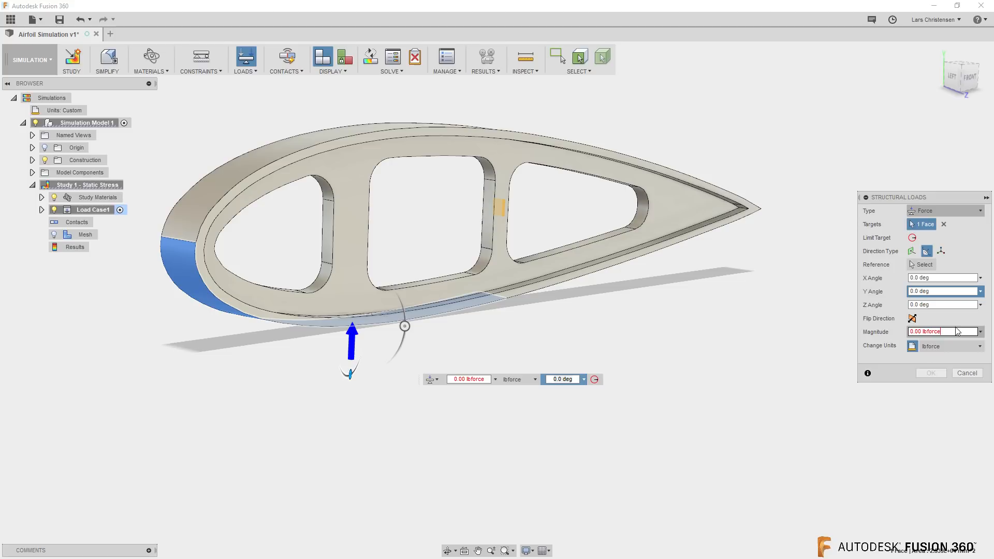
left_click(946, 331)
type("100000")
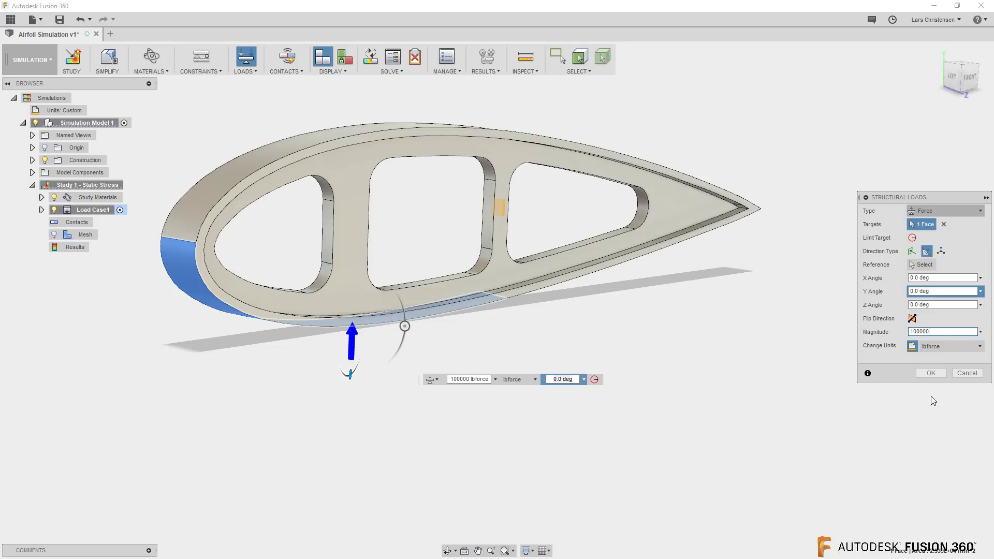
left_click(932, 373)
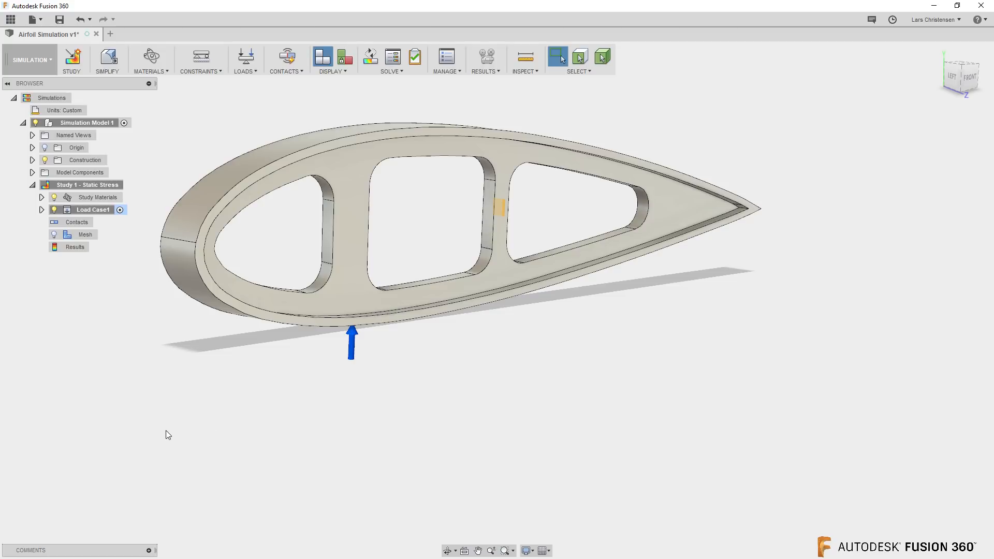
Step: Apply a second structural force of 1000 lbforce to the rib's lower rear outer face
middle_click_drag(223, 456, 215, 361, "shift")
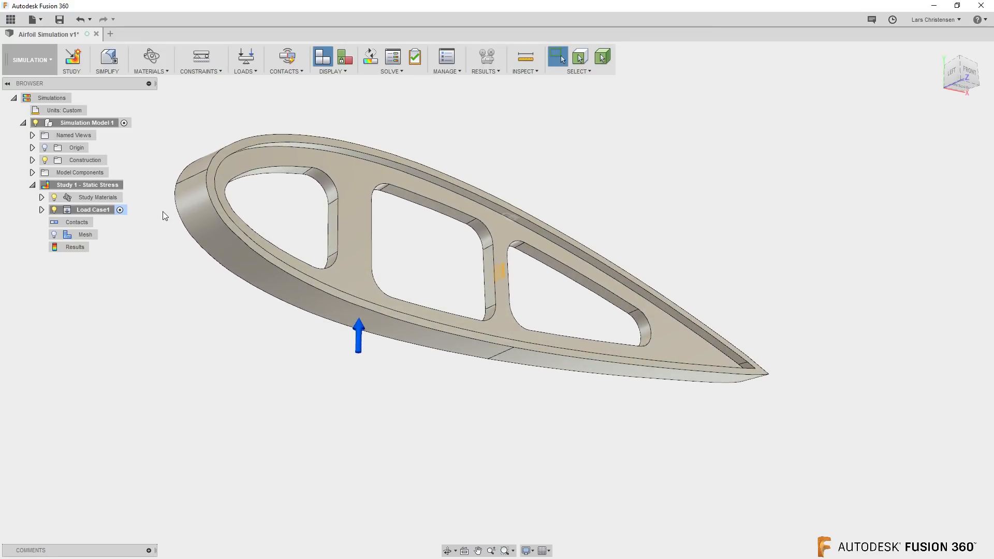
left_click(239, 73)
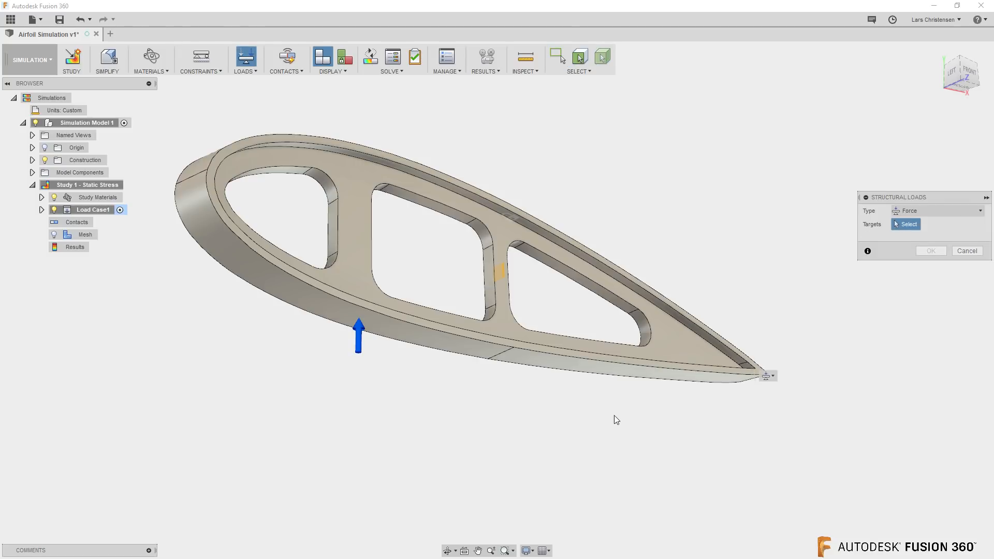
left_click(601, 370)
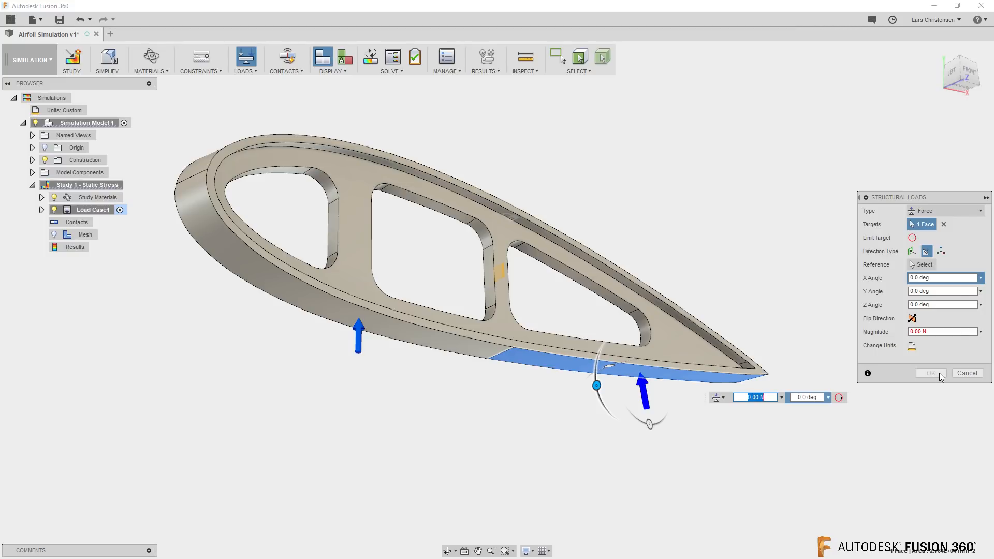
left_click(914, 346)
left_click(933, 346)
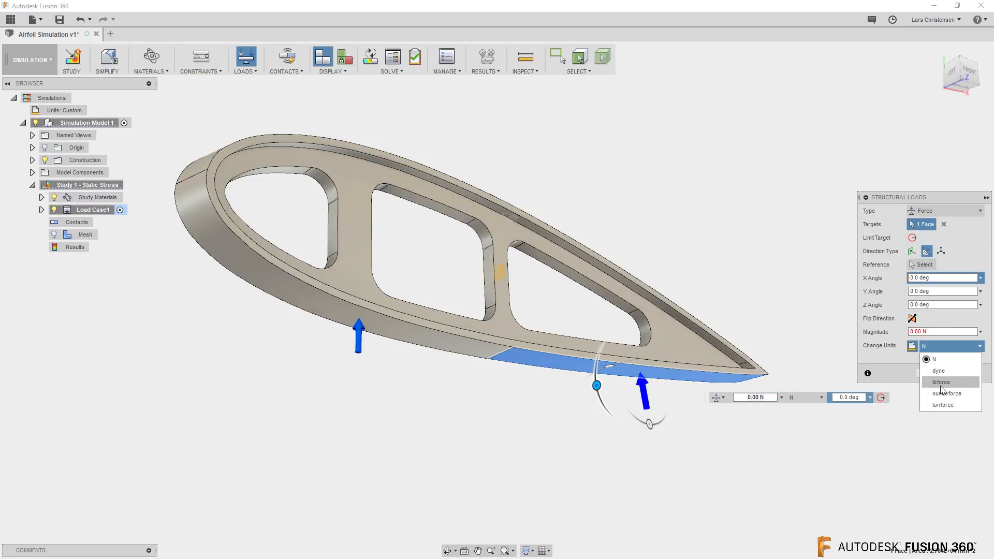
left_click(942, 383)
double_click(920, 332)
left_click_drag(919, 336, 873, 338)
type("1000")
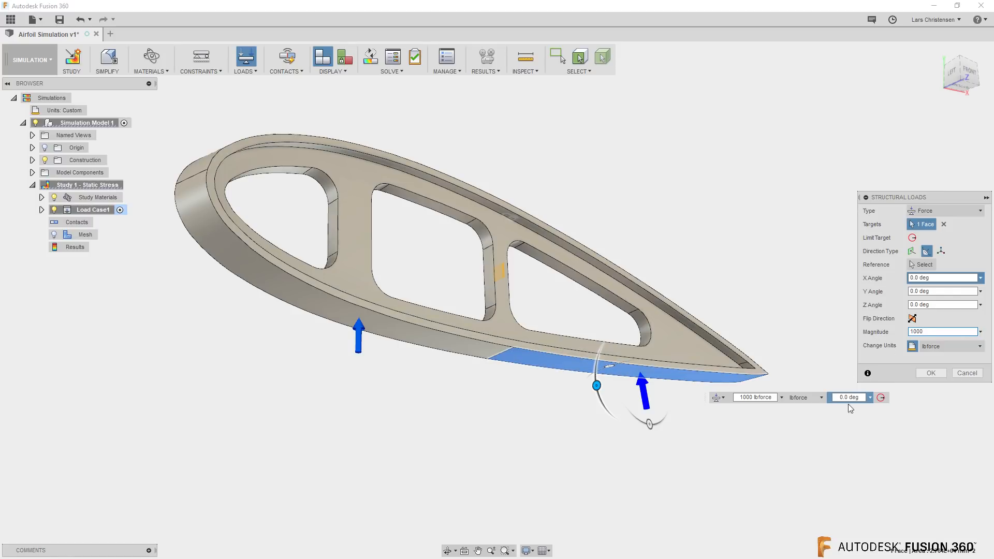
left_click(931, 373)
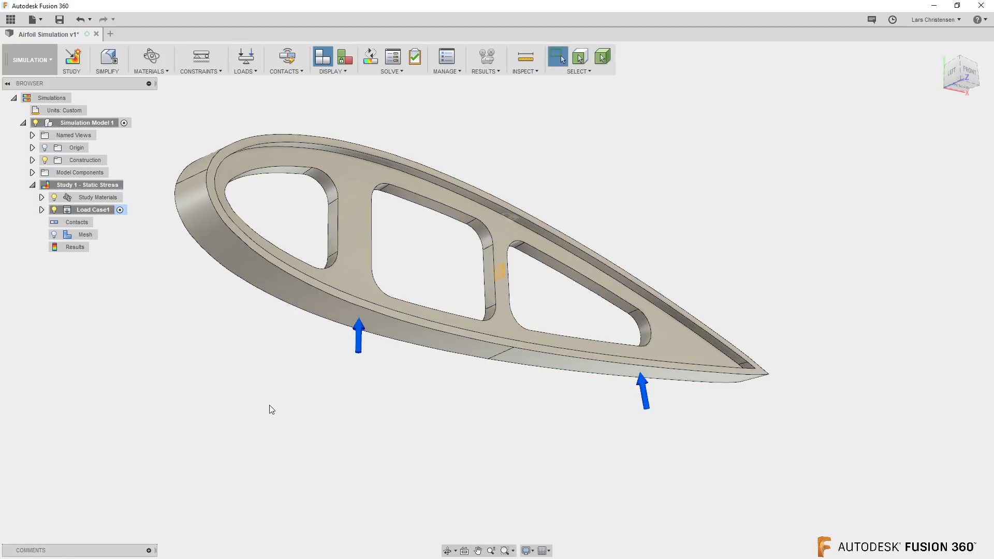
middle_click_drag(269, 405, 200, 296, "shift")
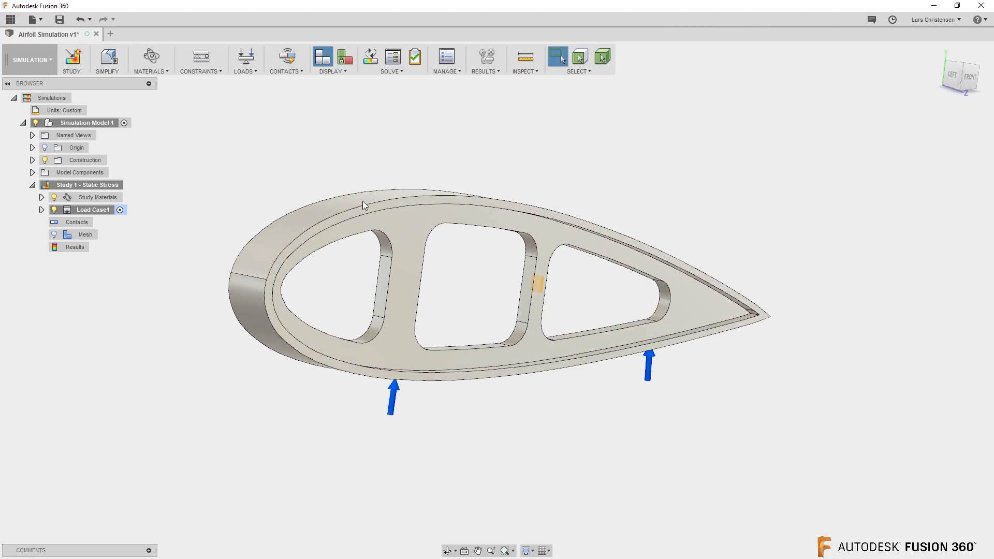
middle_click_drag(302, 391, 322, 253, "shift")
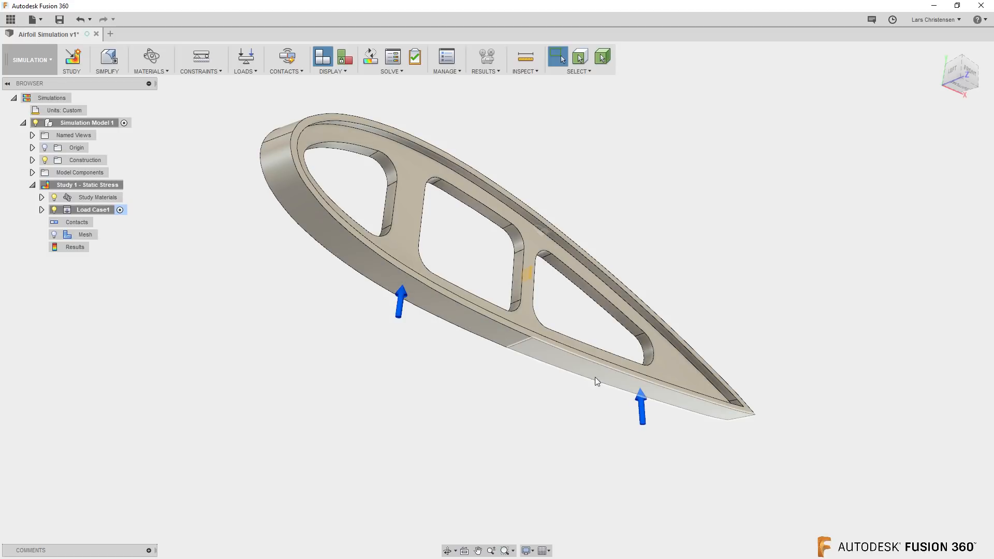
middle_click_drag(235, 443, 232, 428, "shift")
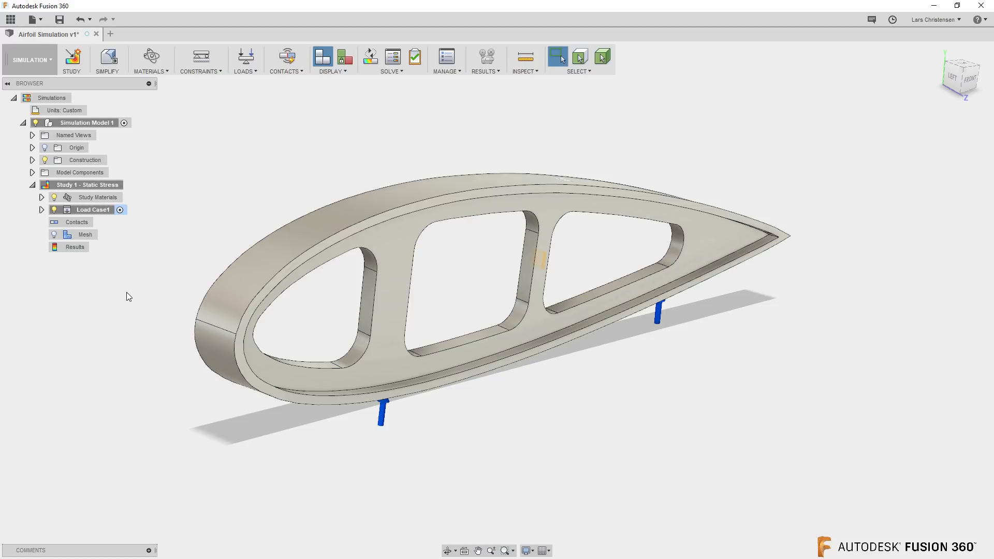
Step: Compute the mesh for Study 1 and display it on the rib
middle_click_drag(126, 292, 104, 267, "shift")
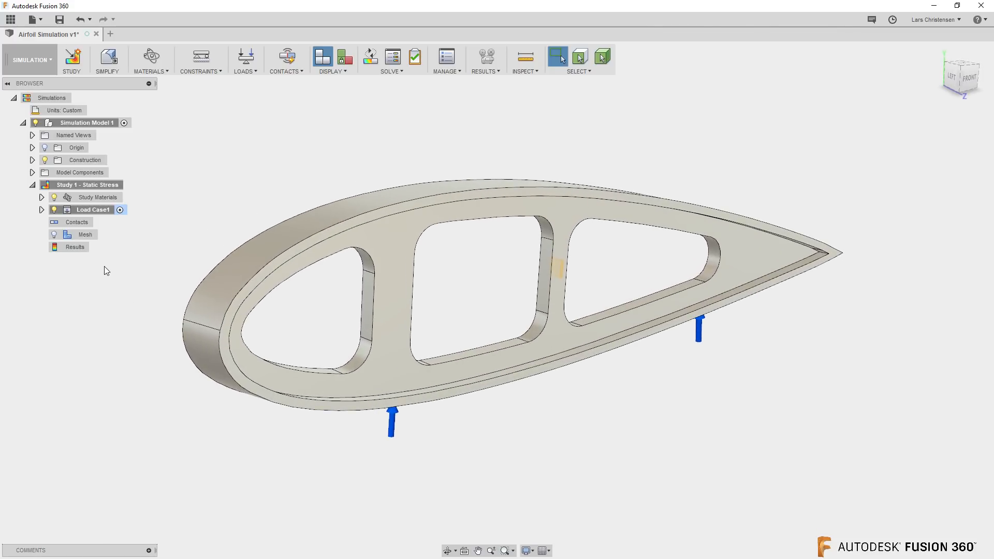
mouse_move(79, 234)
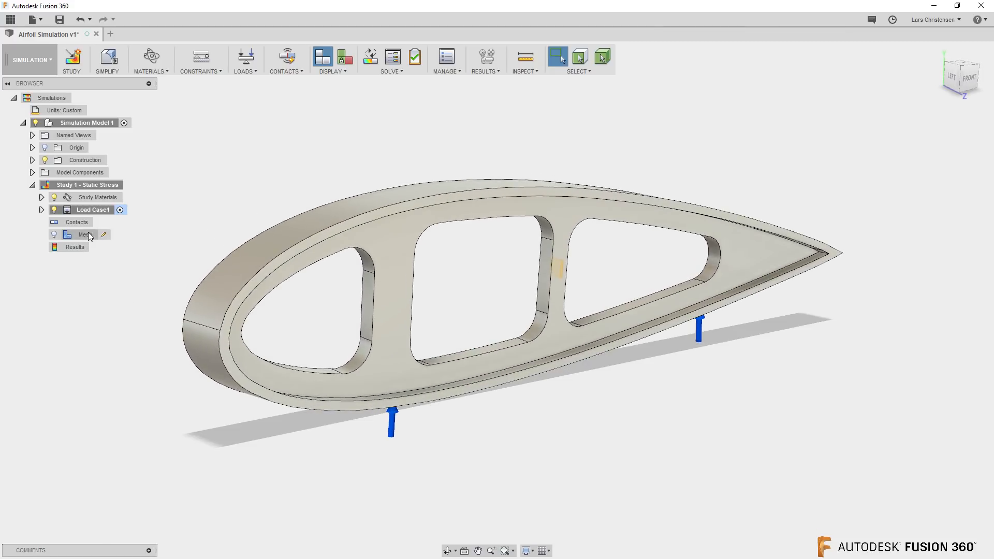
left_click(80, 236)
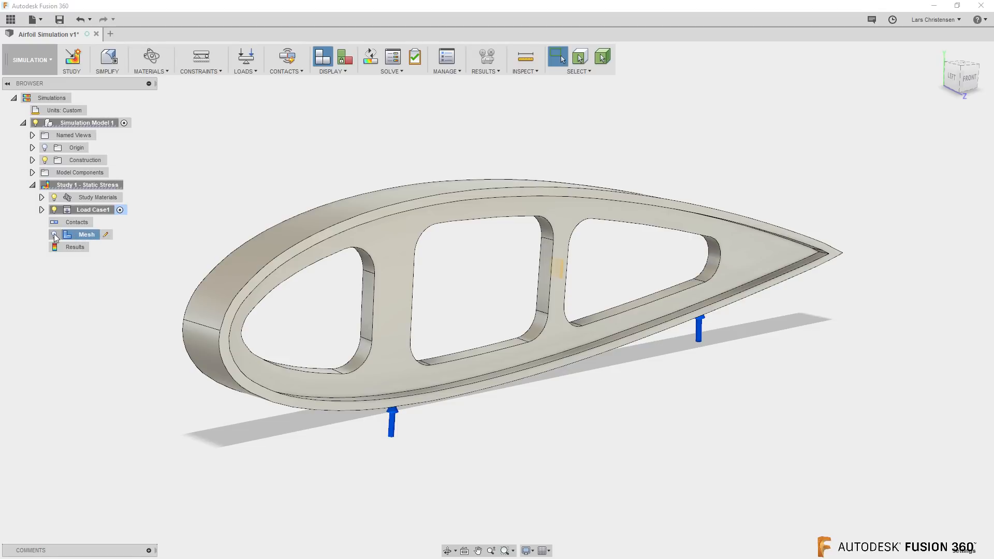
left_click(54, 236)
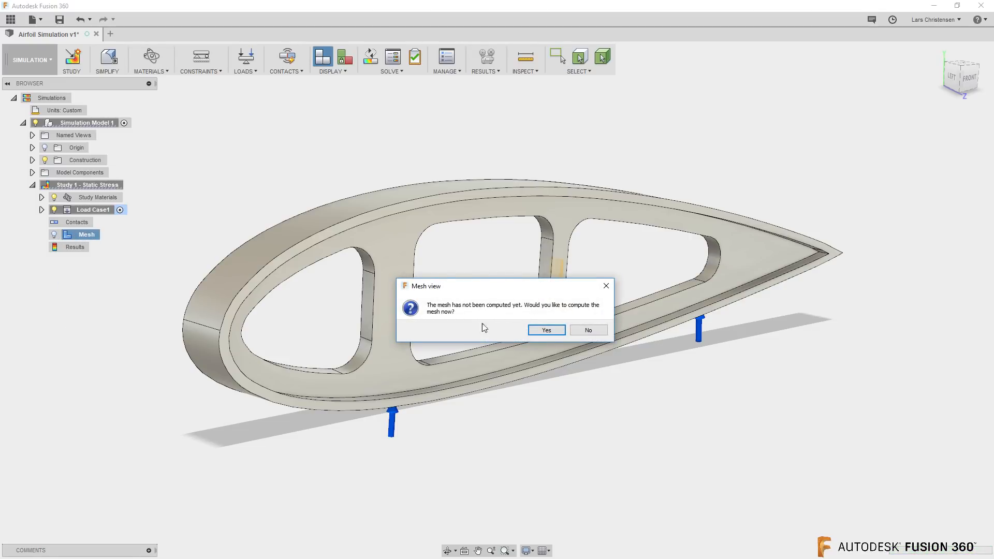
left_click(552, 330)
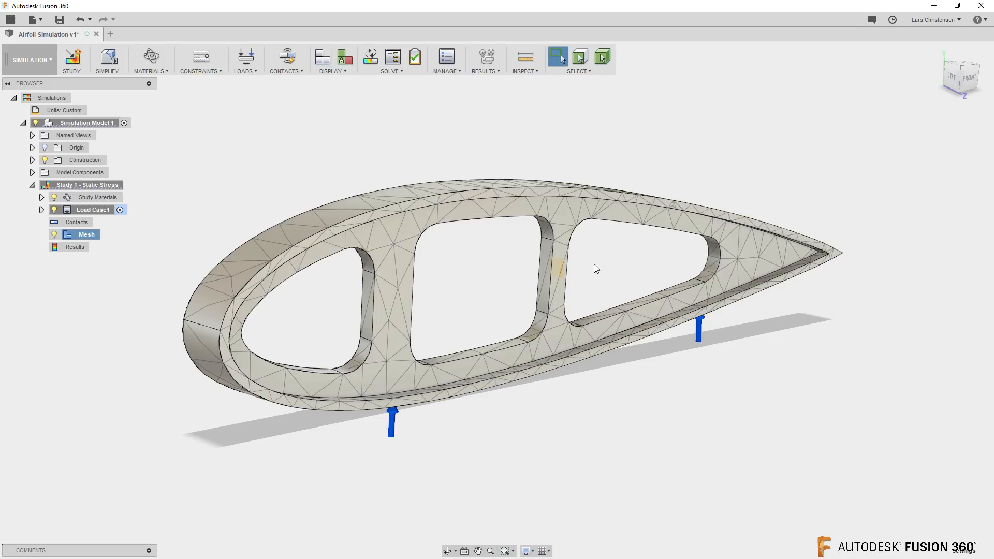
Step: Examine the mesh elements on the rib, especially around the lower front edge and the cut-out corners
middle_click_drag(540, 438, 432, 444, "shift")
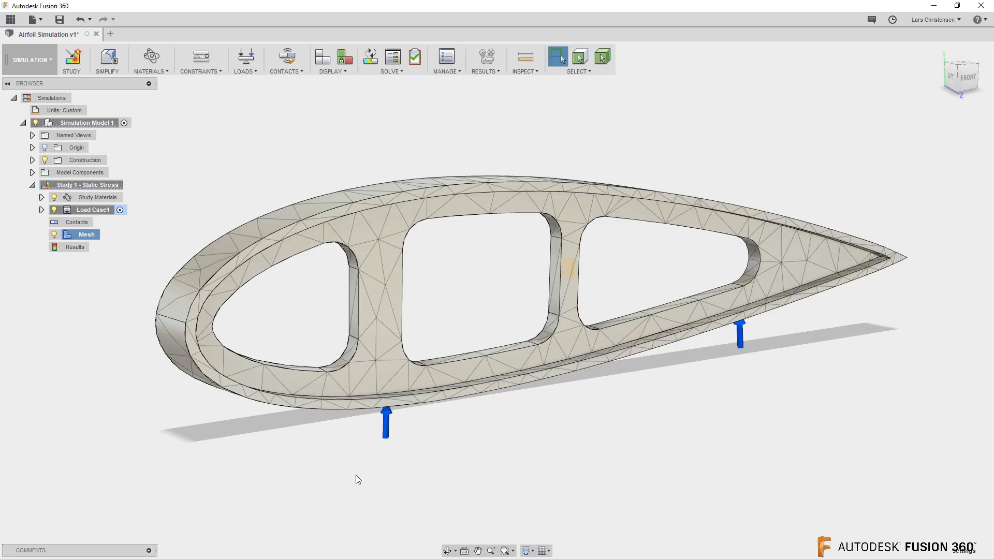
scroll(347, 417, "up", 3)
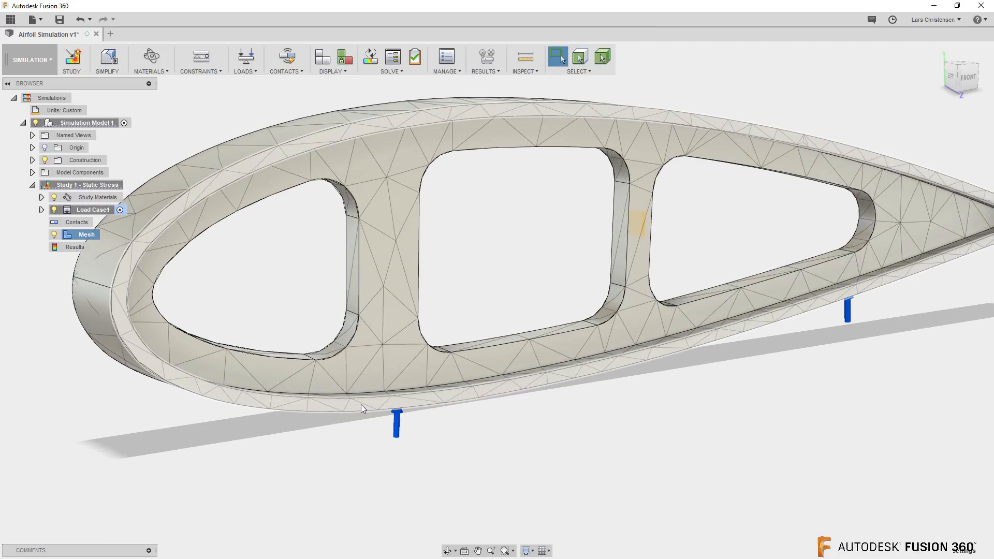
scroll(361, 407, "up", 5)
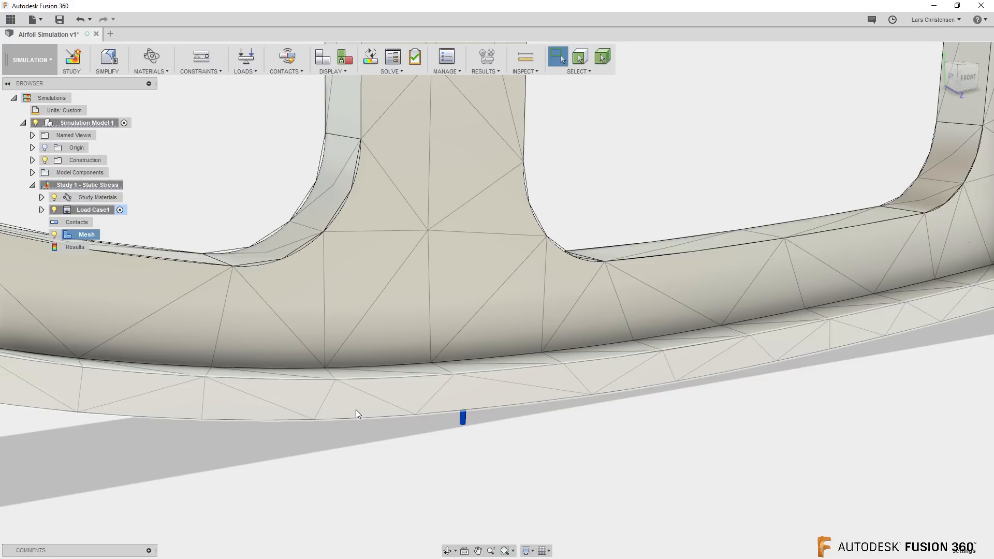
scroll(356, 409, "down", 8)
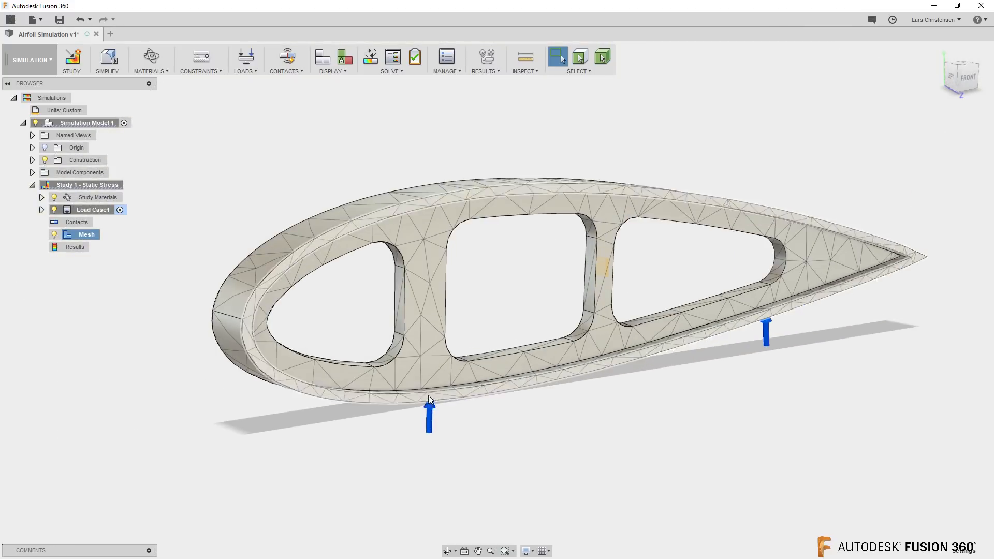
scroll(429, 396, "down", 1)
middle_click_drag(314, 436, 307, 362, "shift")
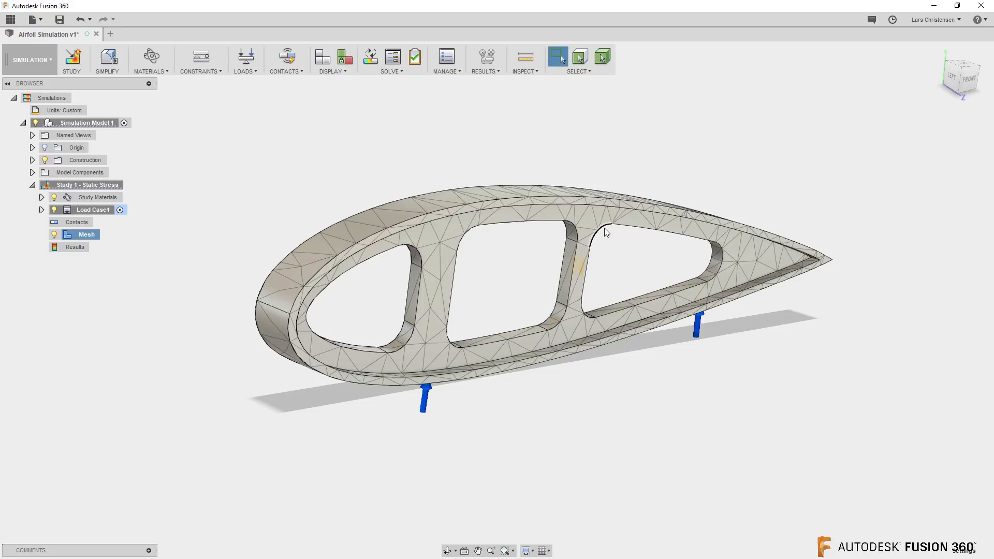
middle_click_drag(373, 116, 372, 57, "shift")
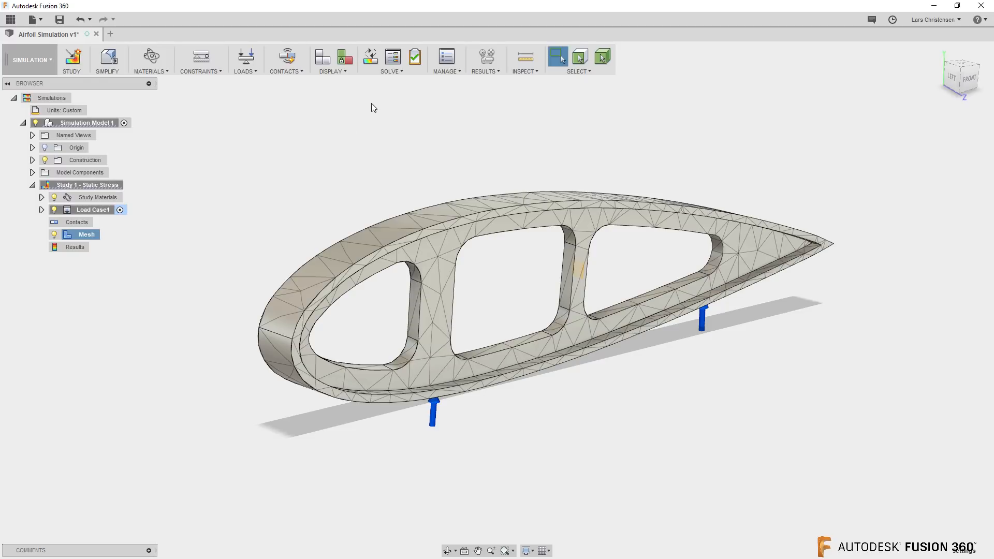
Step: Solve the Study 1 static stress analysis locally and dismiss its results details
left_click(370, 57)
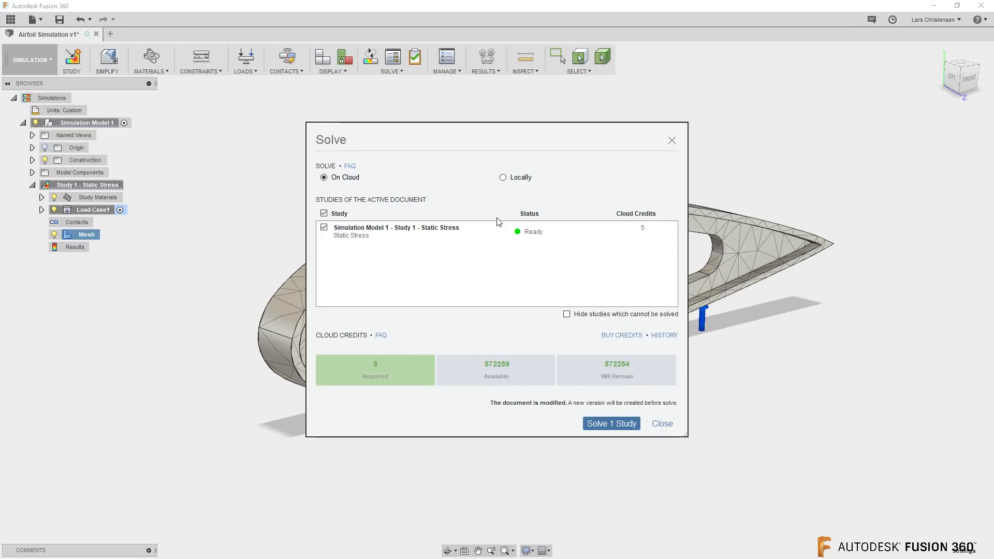
left_click(503, 178)
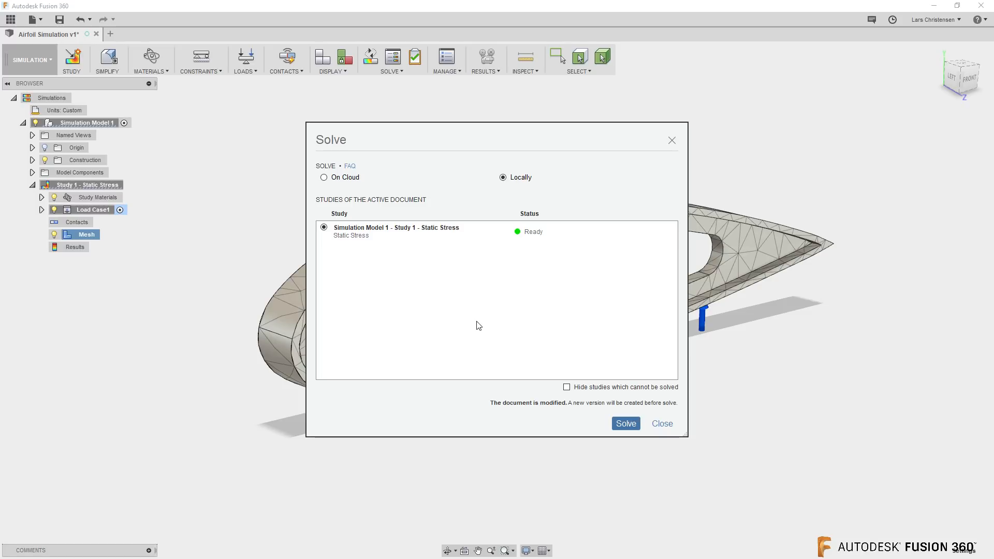
left_click(628, 425)
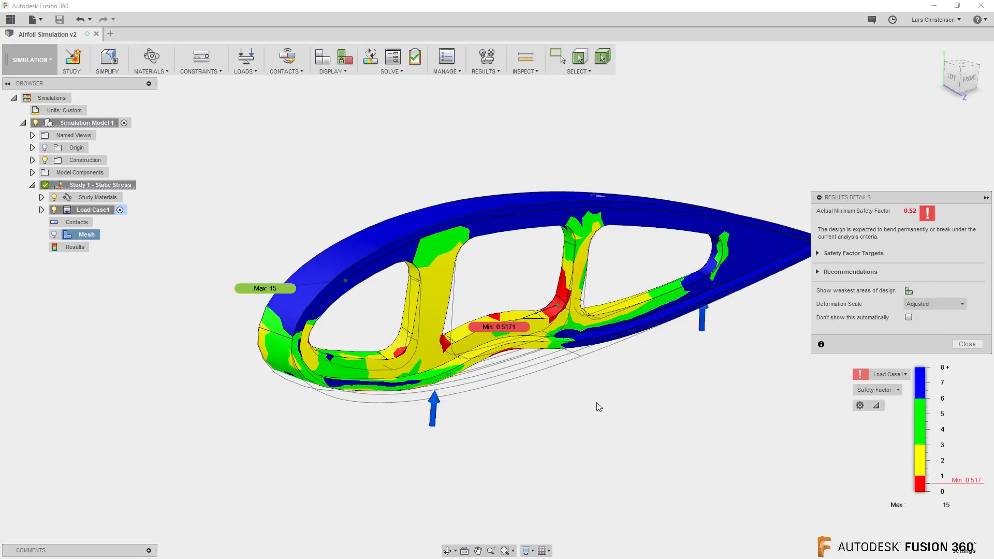
left_click(966, 344)
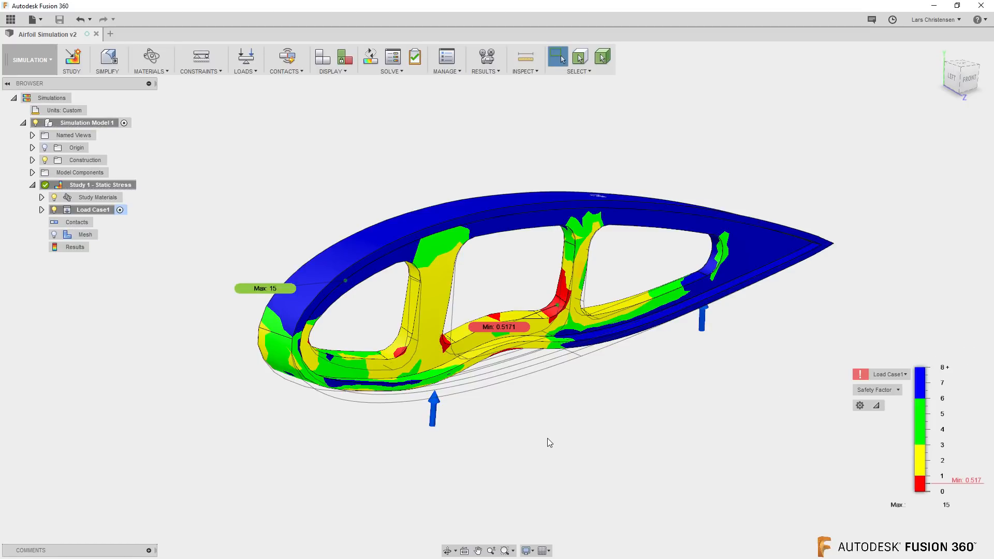
Step: Clone Study 1 and set the lower front face force in the copy to 10000 lbforce
right_click(88, 186)
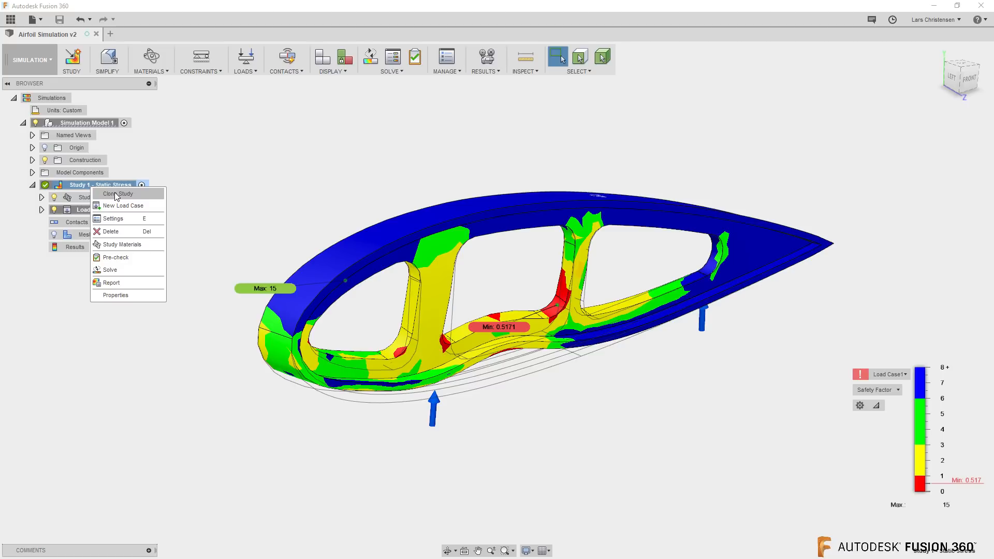
left_click(116, 194)
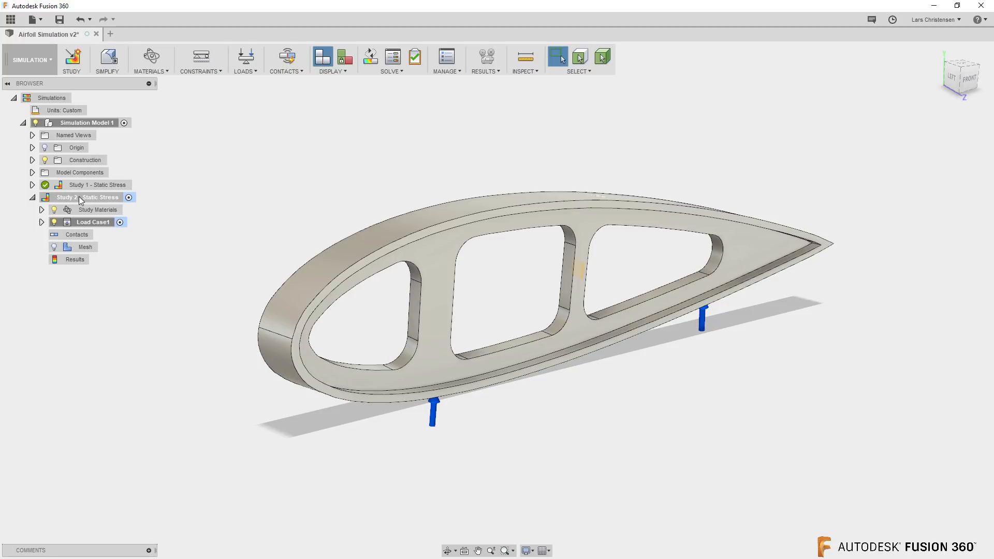
left_click(41, 223)
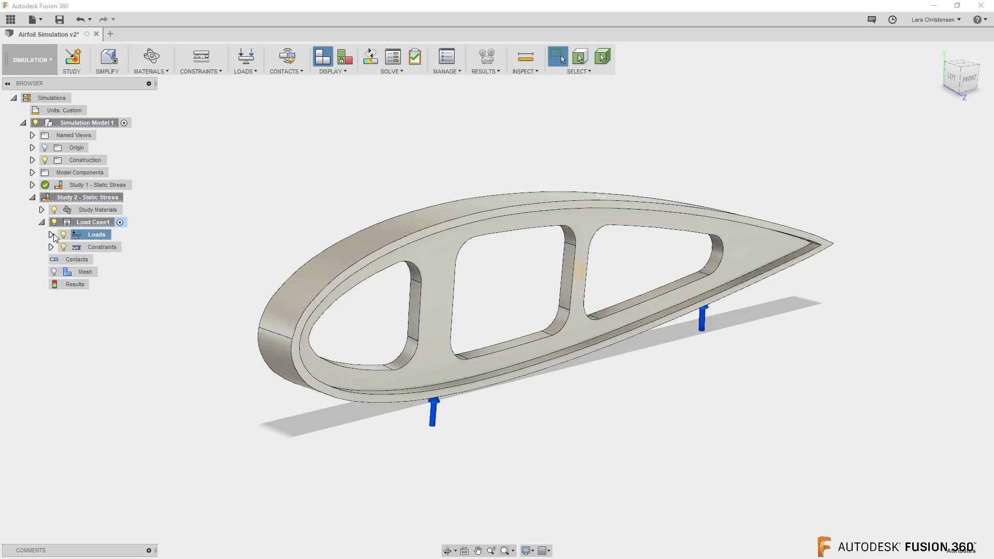
left_click(50, 235)
left_click(138, 260)
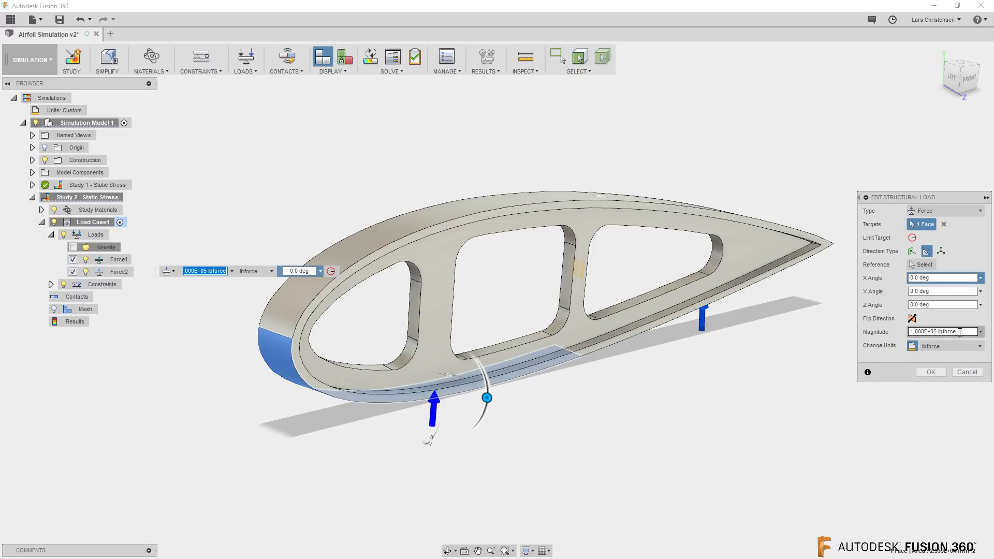
left_click_drag(961, 332, 894, 333)
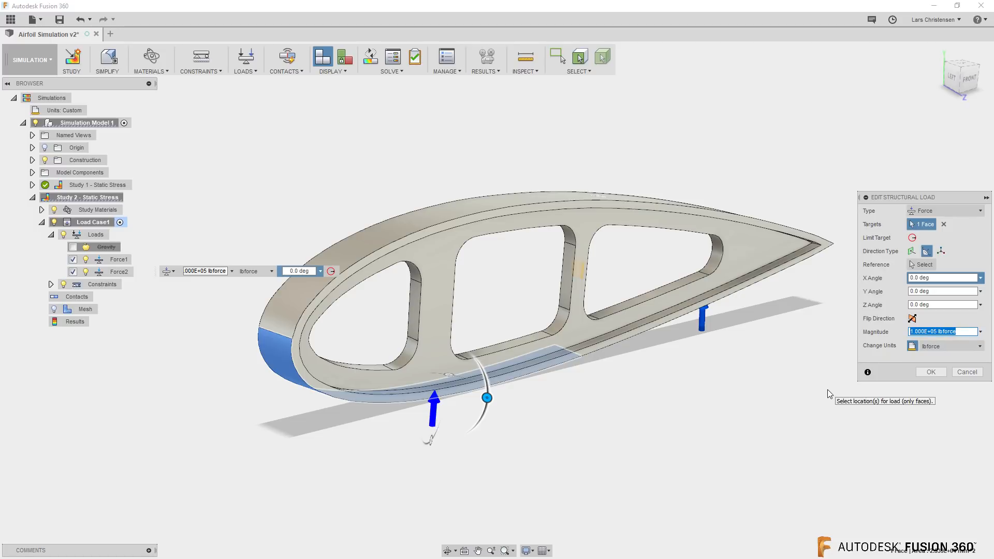
type("10")
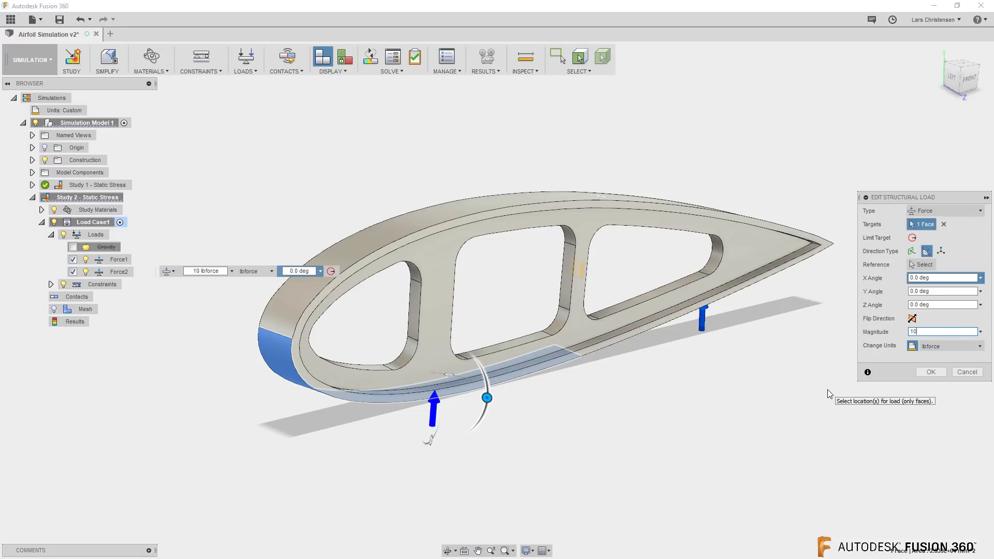
type("000")
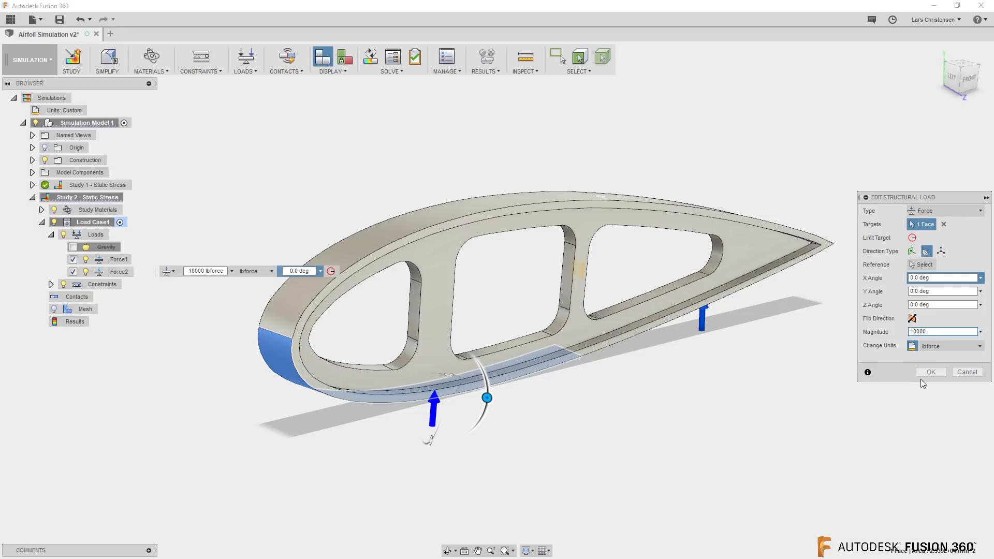
left_click(933, 371)
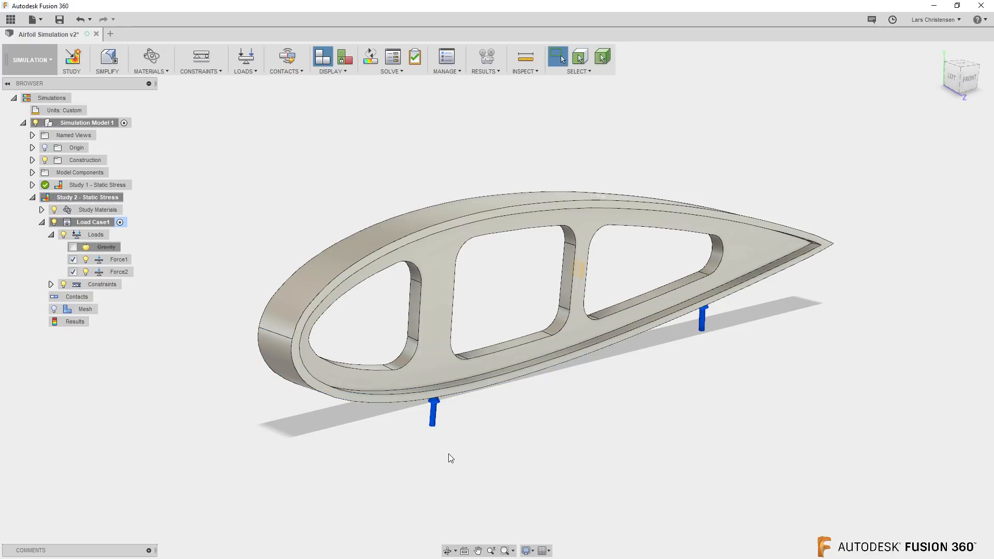
Step: Set the cloned study's force on the lower rear face to 500 lbforce
left_click(139, 273)
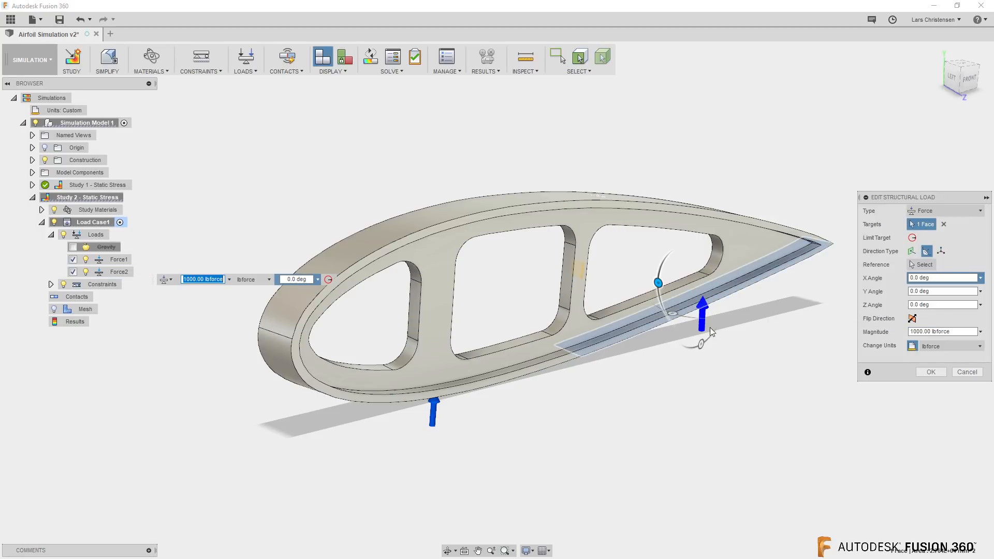
left_click_drag(954, 332, 870, 332)
type("500")
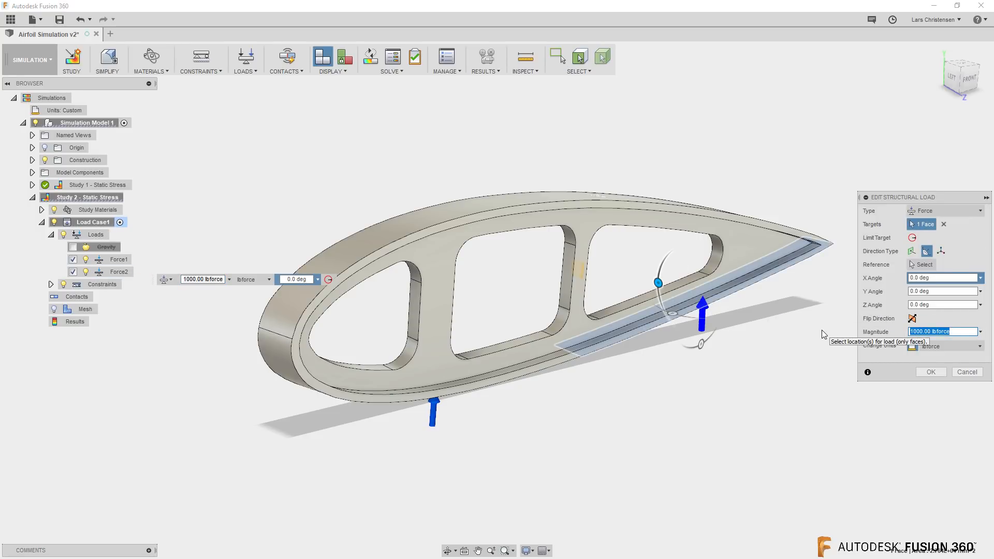
left_click(934, 372)
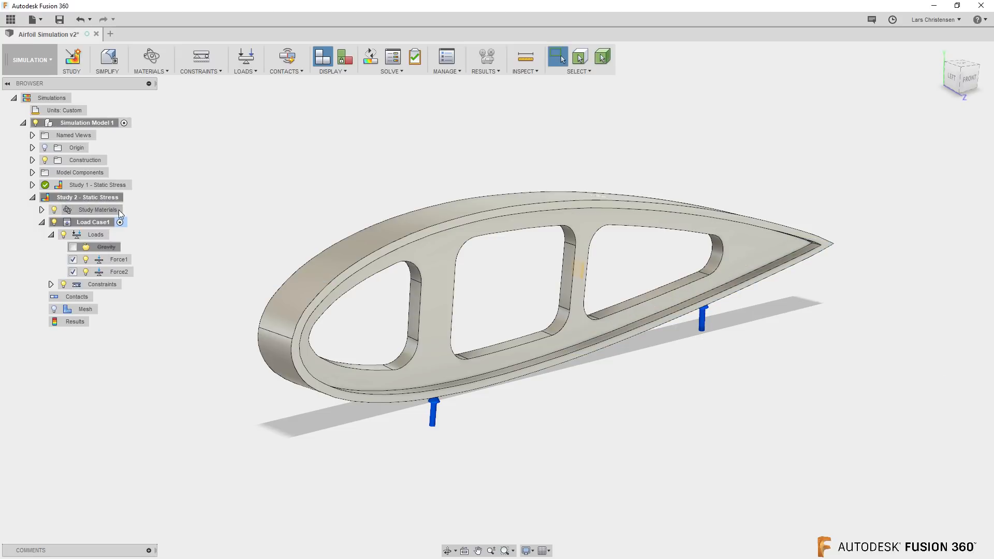
Step: Solve Study 2 locally and dismiss its results details
left_click(371, 57)
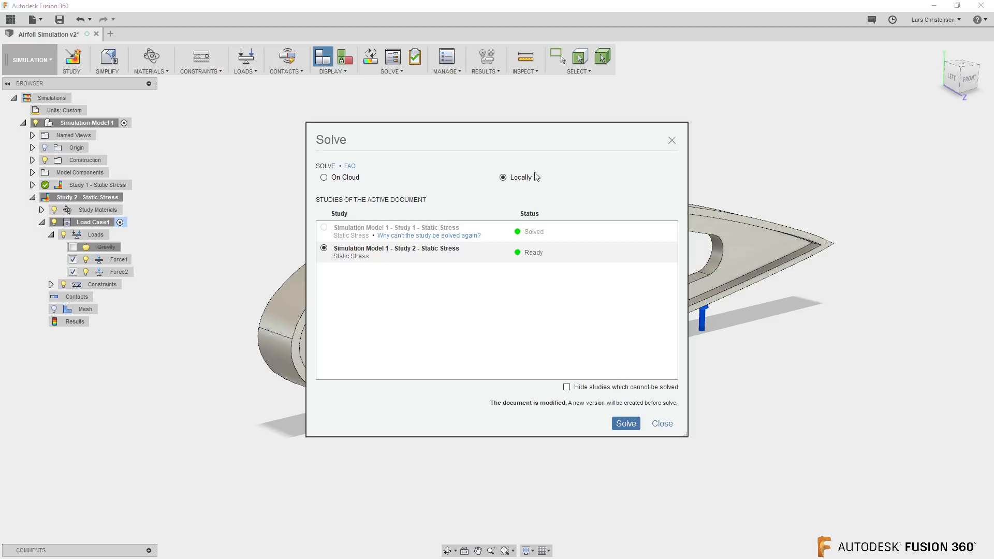
left_click(626, 425)
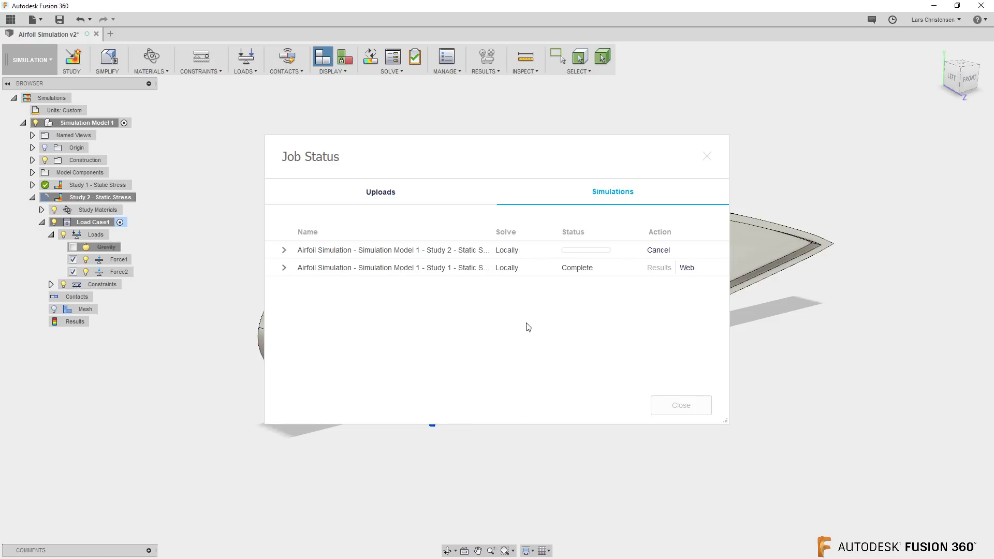
mouse_move(584, 258)
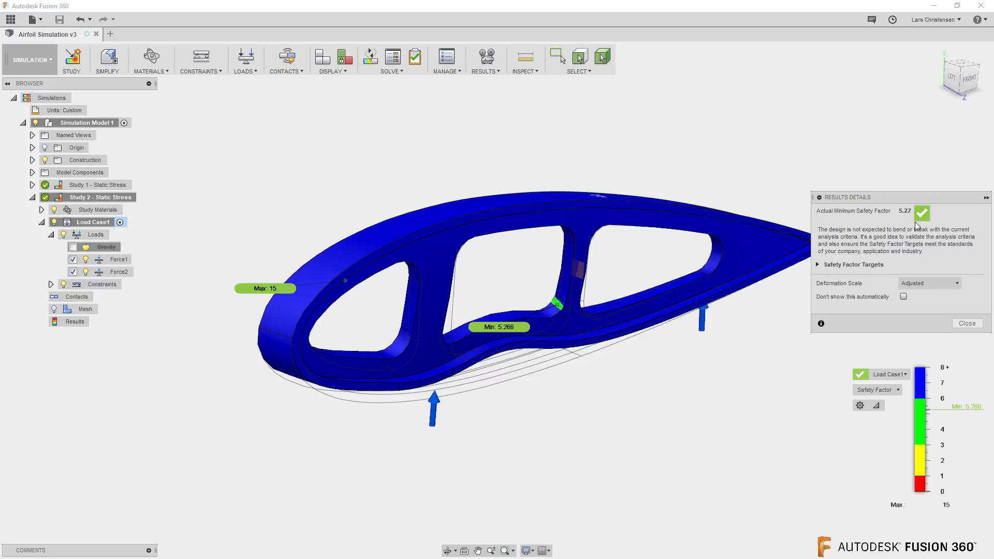
left_click(967, 324)
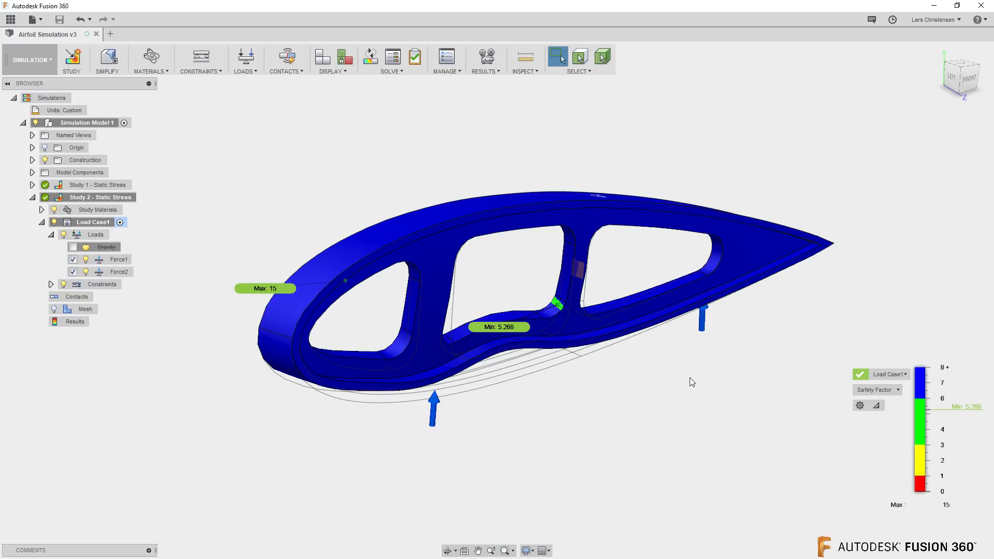
Step: Review the lower front face force's settings in Study 2 without changes and return to the results view
middle_click_drag(475, 448, 461, 430, "shift")
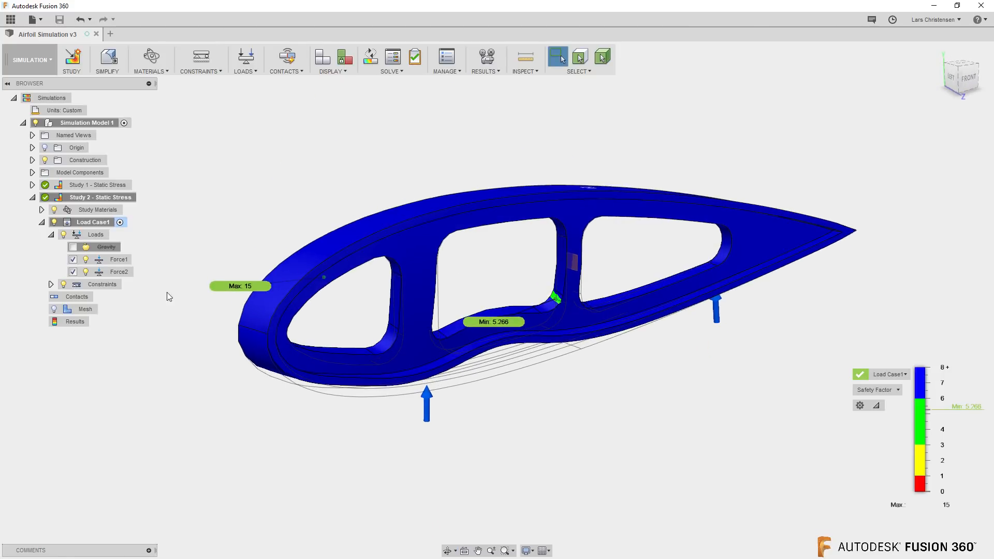
double_click(130, 266)
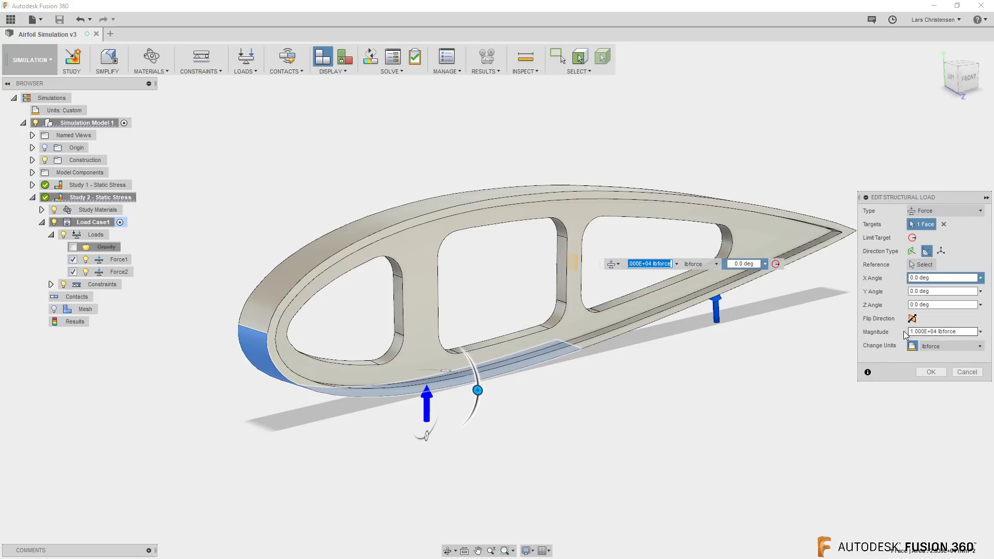
left_click(931, 372)
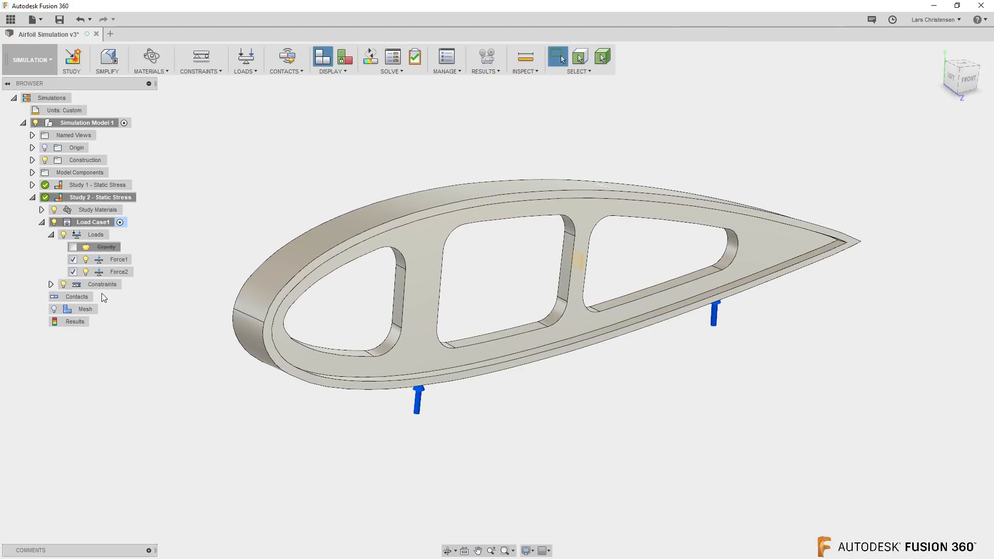
right_click(79, 325)
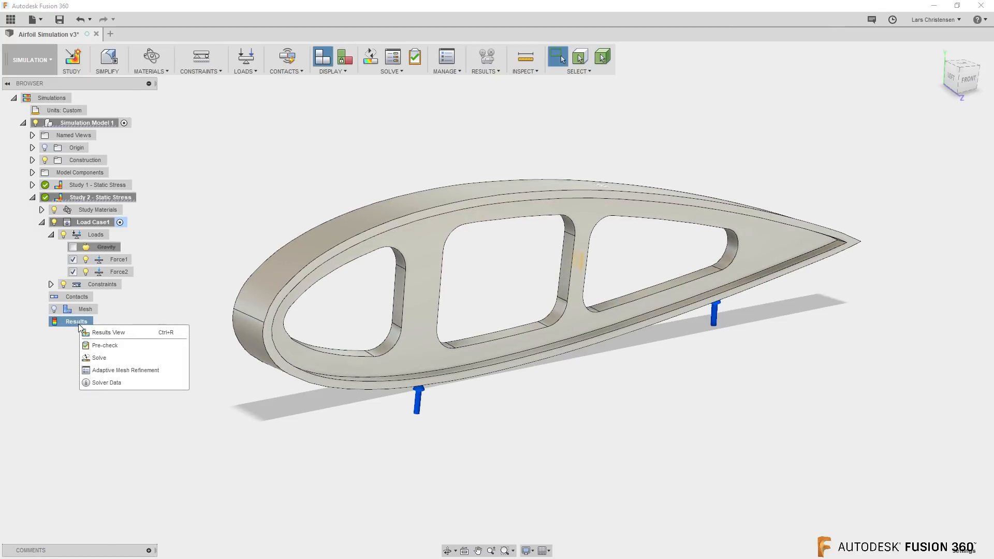
left_click(91, 333)
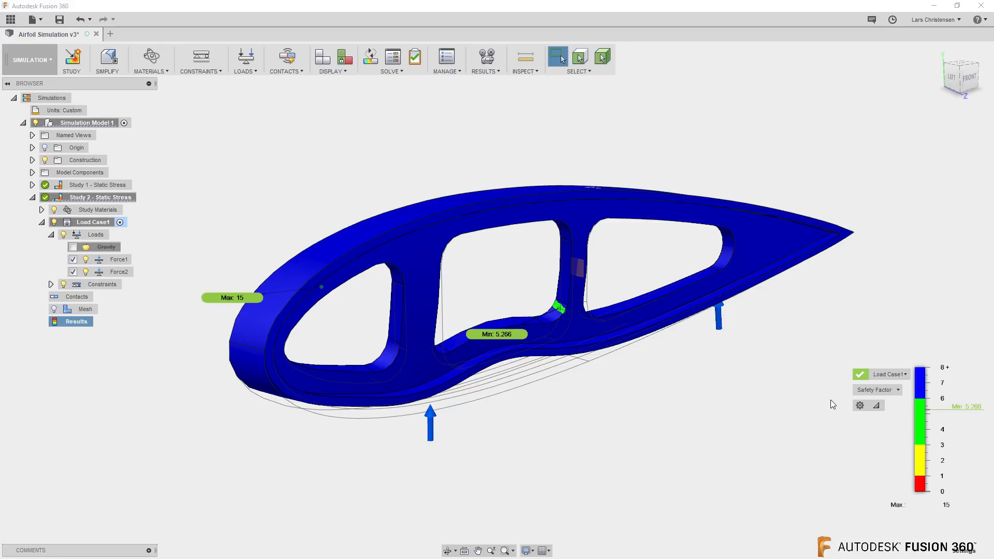
Step: Display Study 2's Von Mises stress results and examine the stress distribution around the rib's cutouts
left_click(900, 392)
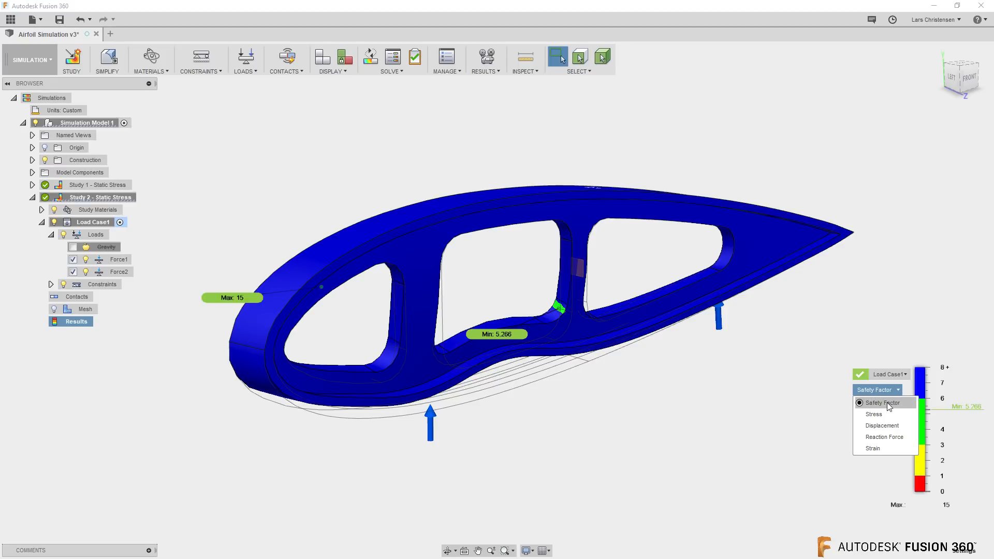
left_click(879, 413)
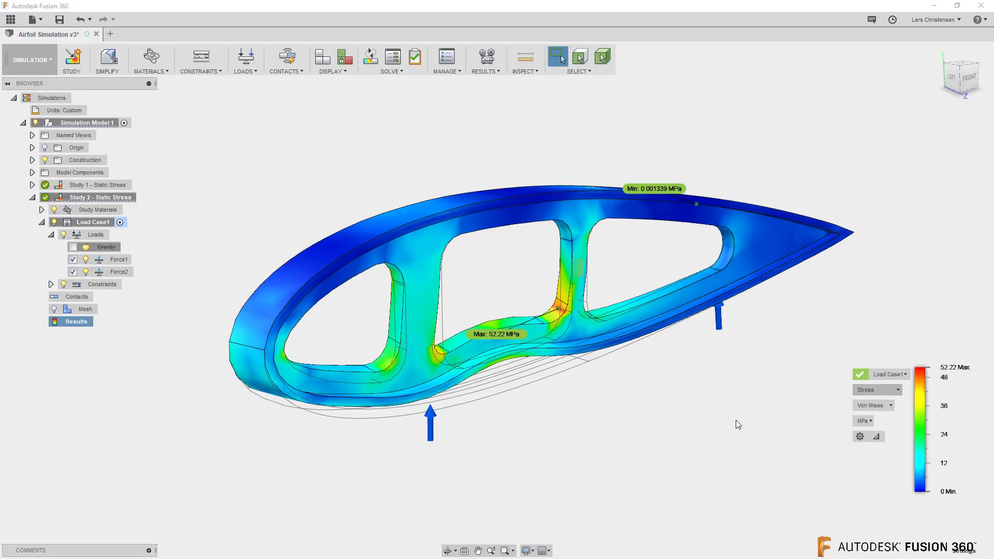
middle_click_drag(573, 472, 586, 381, "shift")
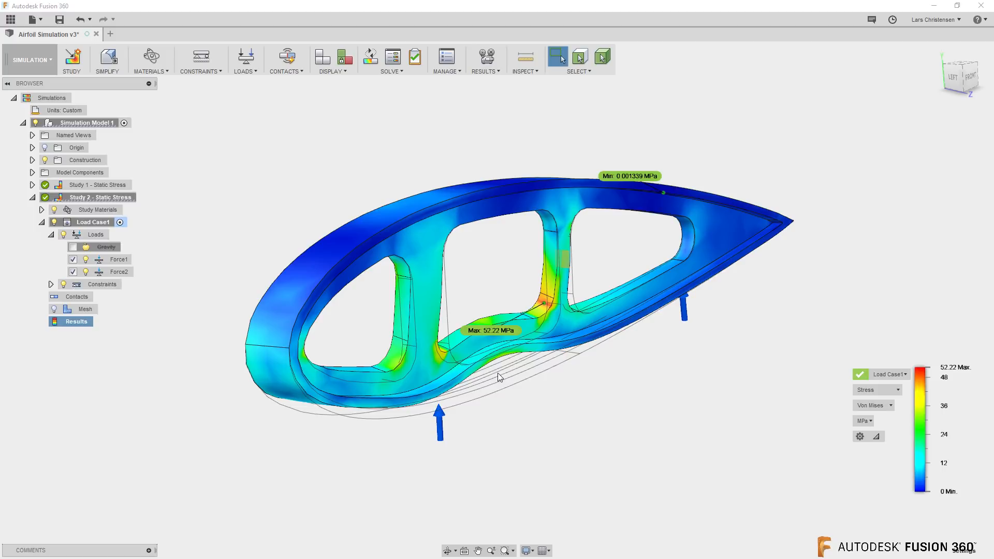
middle_click_drag(514, 419, 417, 358, "shift")
middle_click_drag(601, 365, 582, 297, "shift")
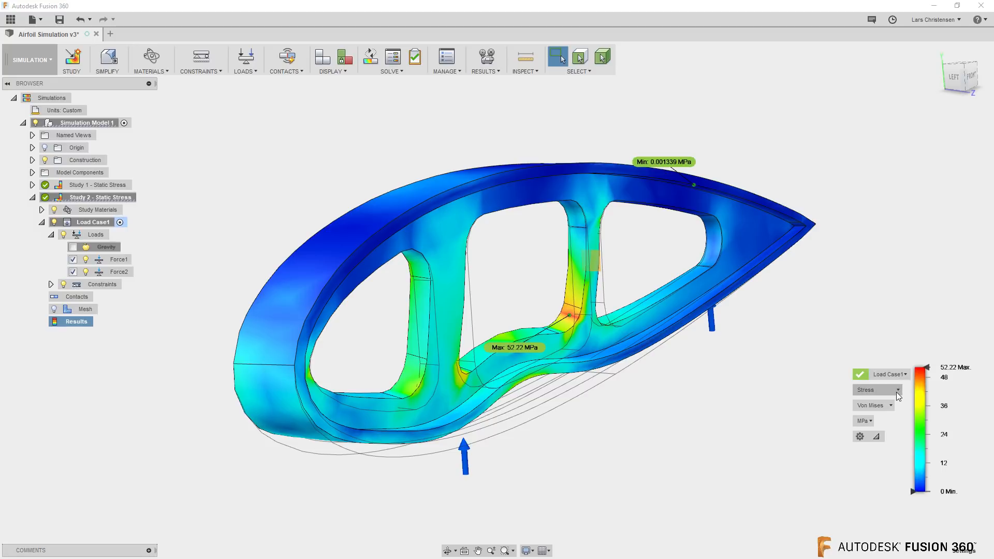
Step: Switch the Study 2 results to total displacement and examine the rib's deformation from below and from the front
left_click(893, 408)
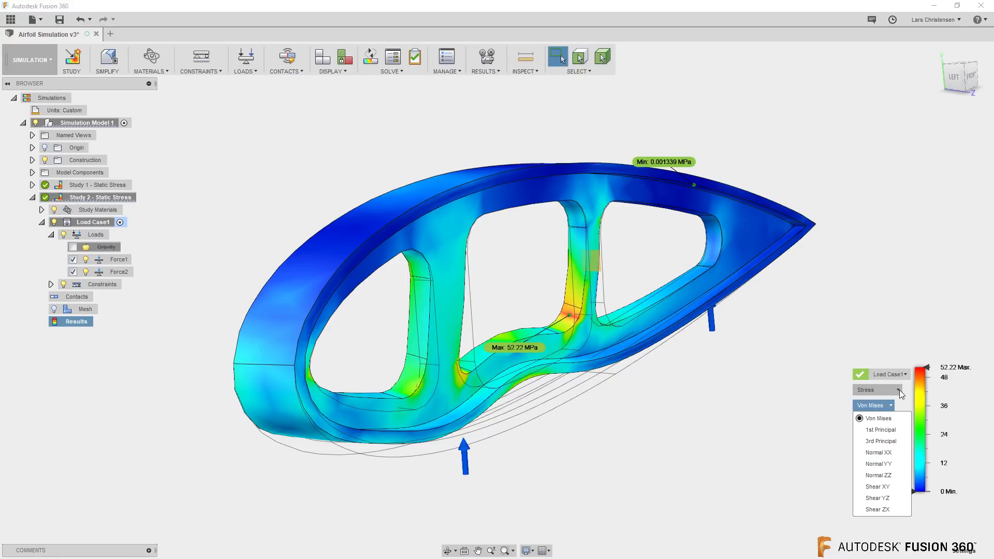
left_click(899, 391)
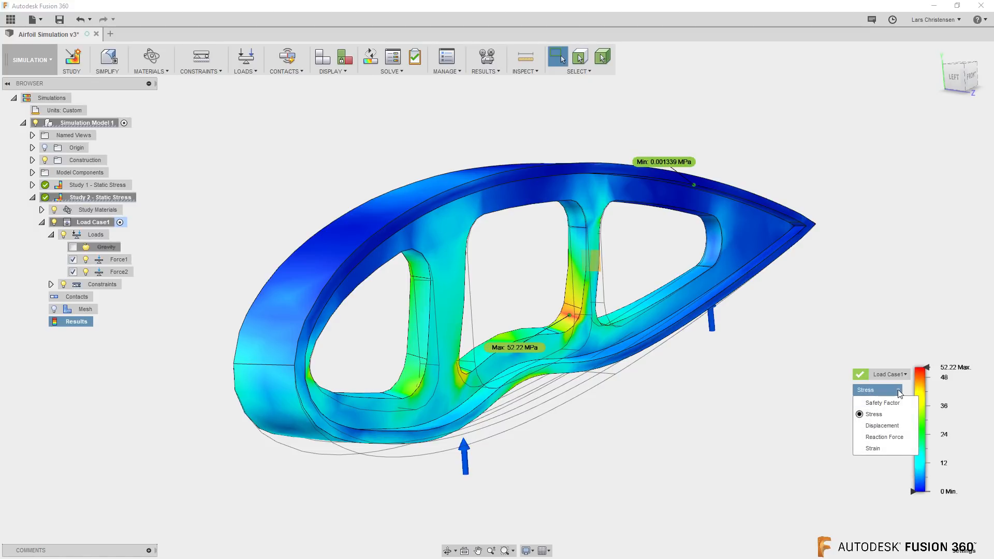
left_click(882, 426)
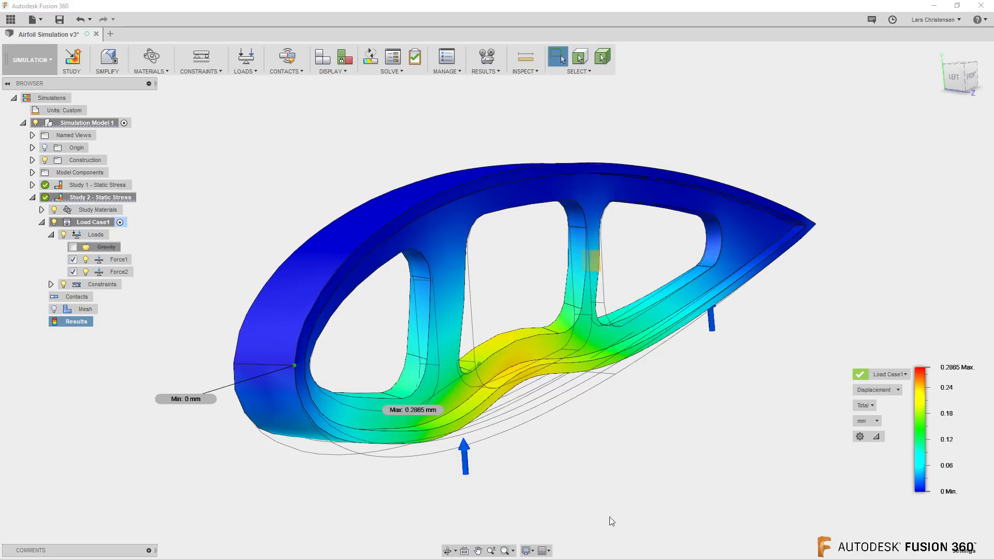
middle_click_drag(571, 482, 469, 321, "shift")
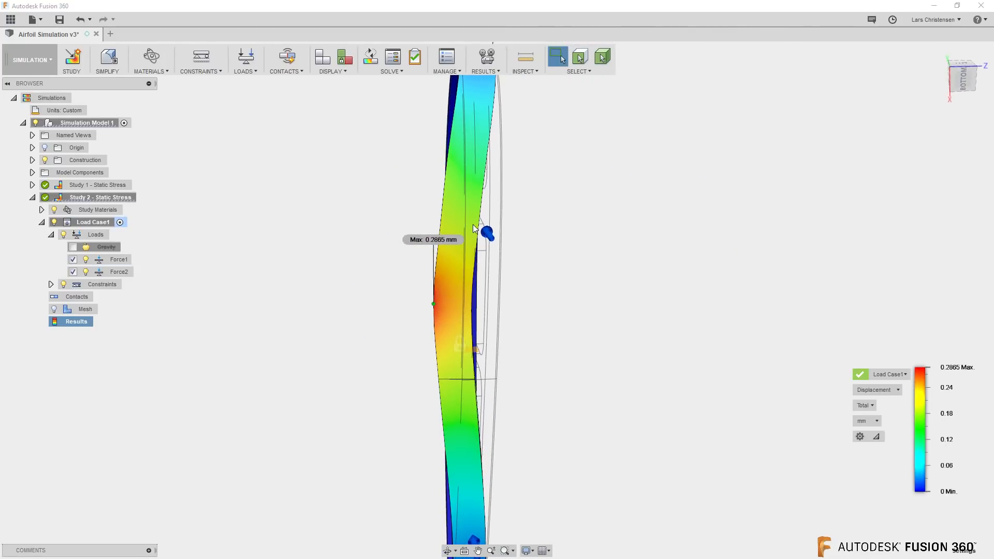
middle_click_drag(450, 246, 447, 270, "shift")
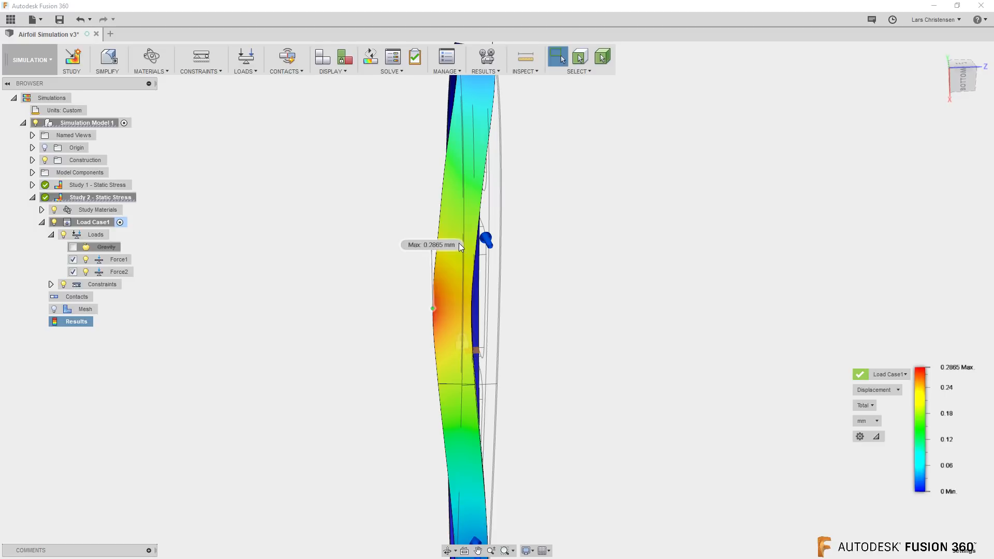
scroll(452, 244, "up", 3)
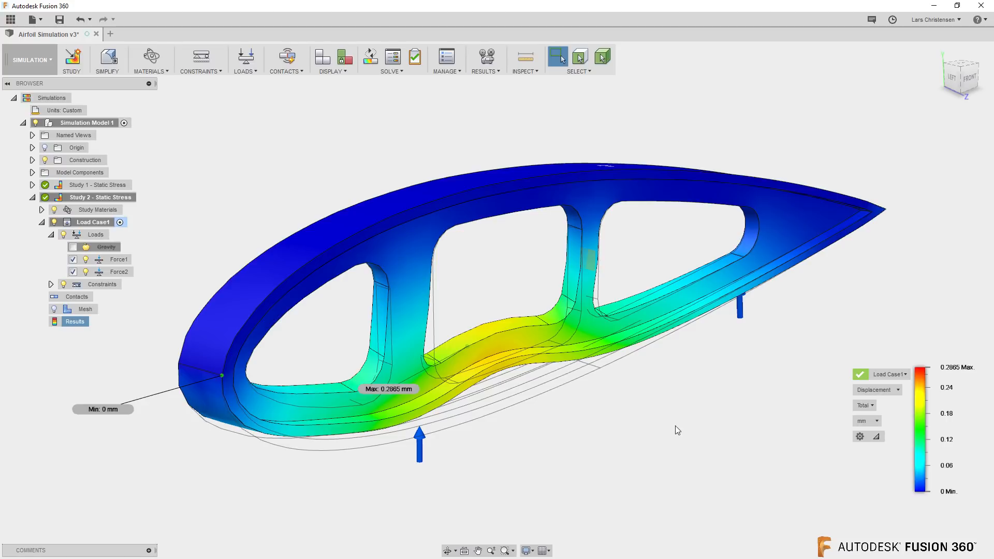
middle_click_drag(676, 423, 696, 361, "shift")
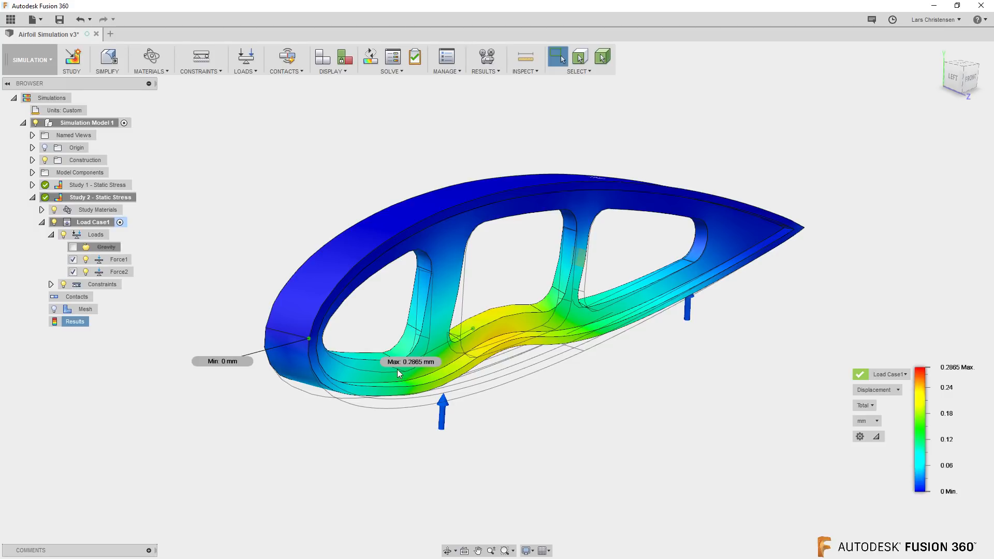
Step: Return to the Model workspace and inspect the rib body's front face and webs between the cutouts
left_click(42, 49)
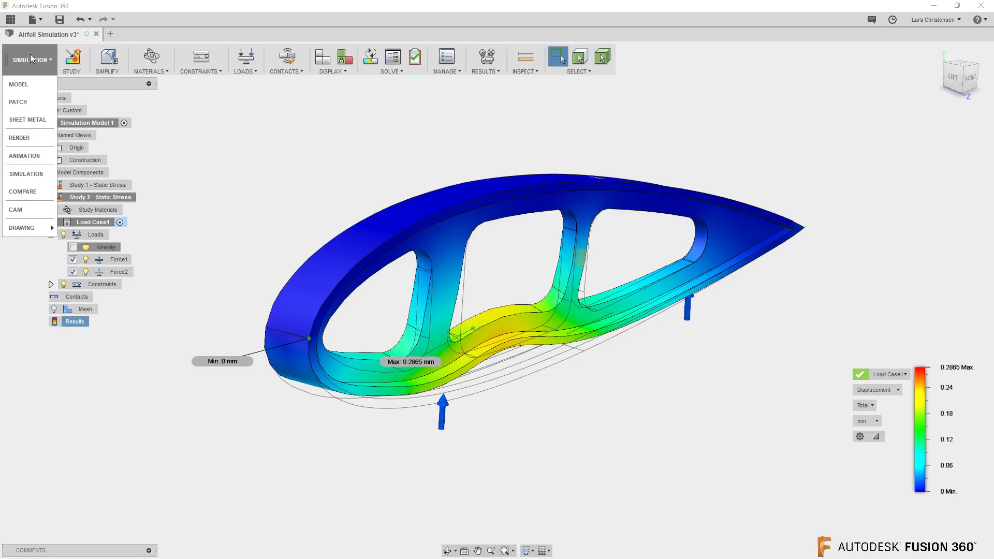
left_click(15, 85)
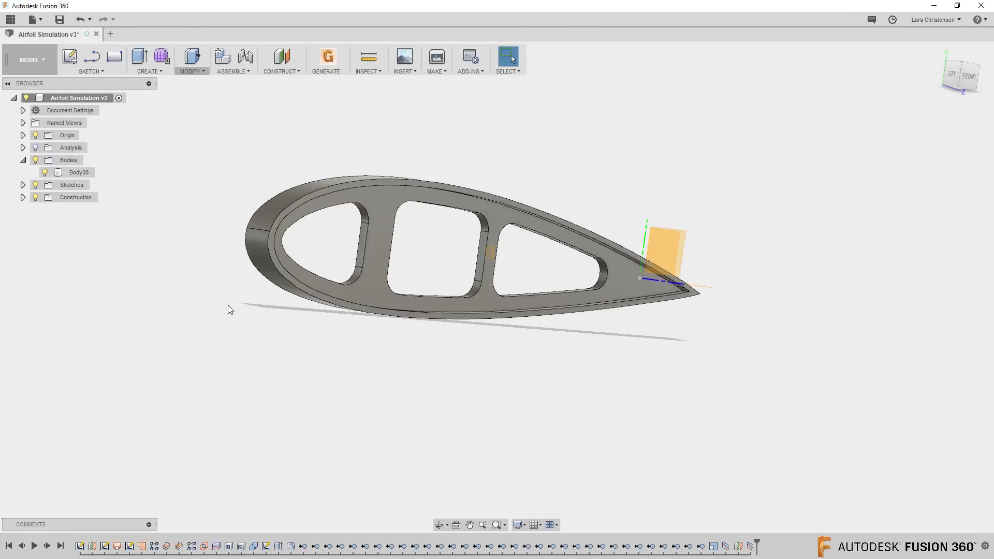
middle_click_drag(503, 256, 594, 256, "shift")
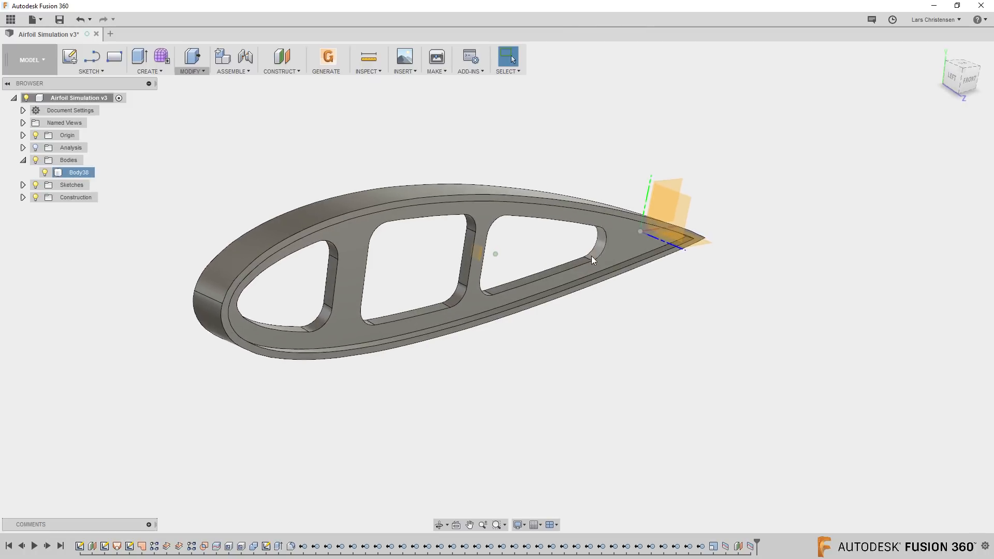
middle_click_drag(453, 285, 443, 278, "shift")
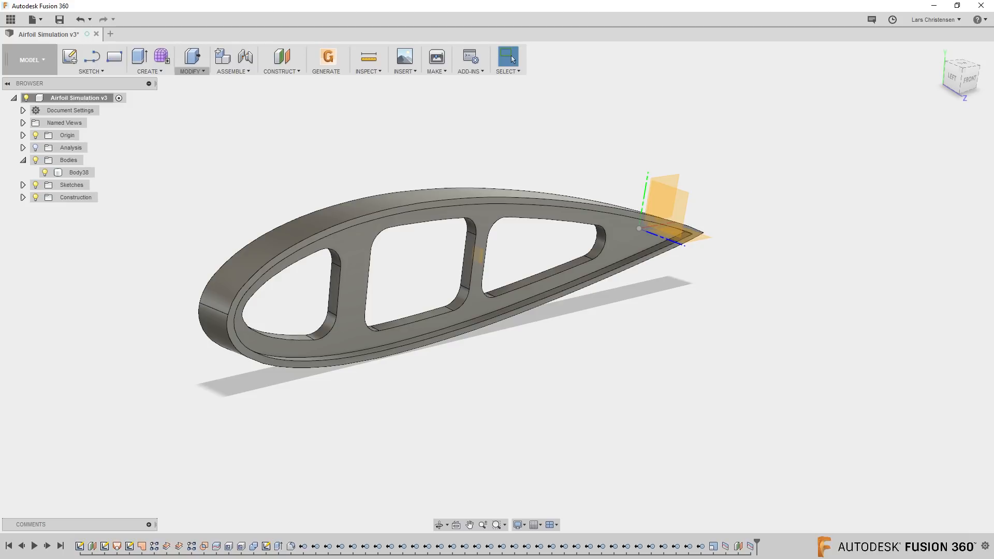
left_click(346, 260)
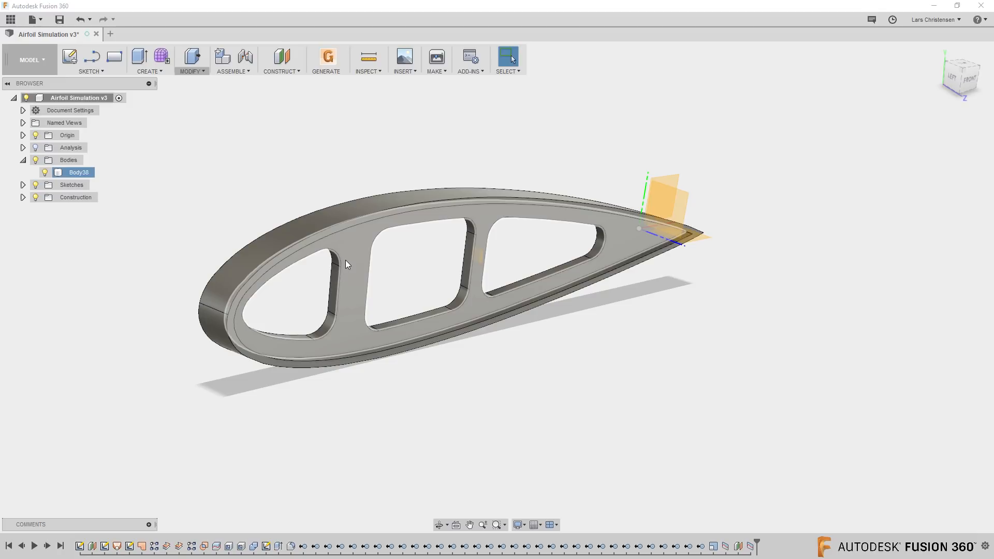